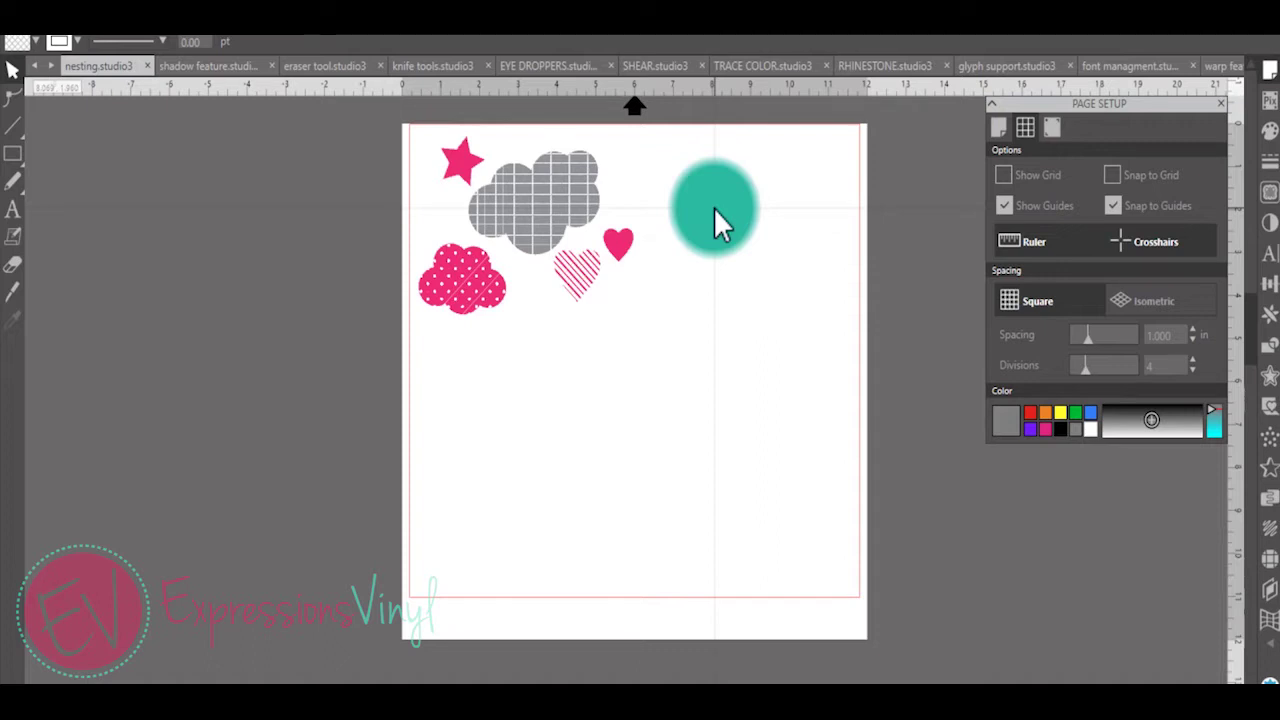
left_click_drag(400, 122, 717, 383)
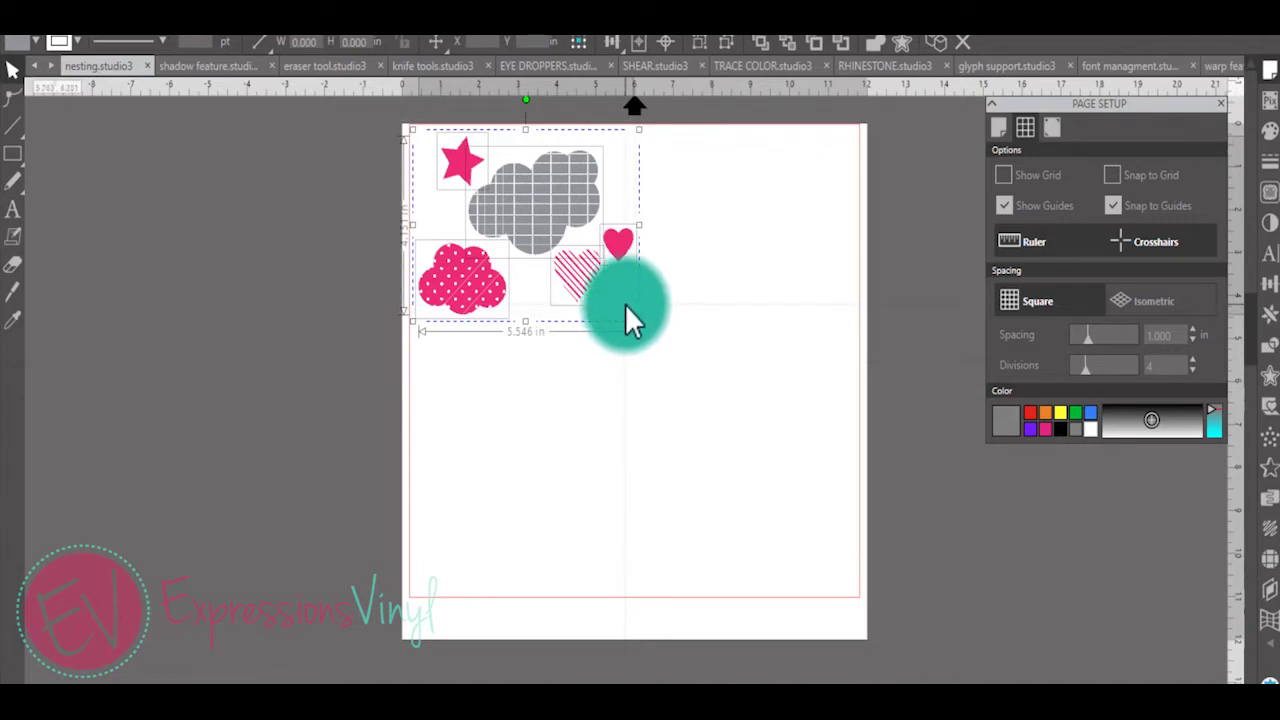
right_click(493, 190)
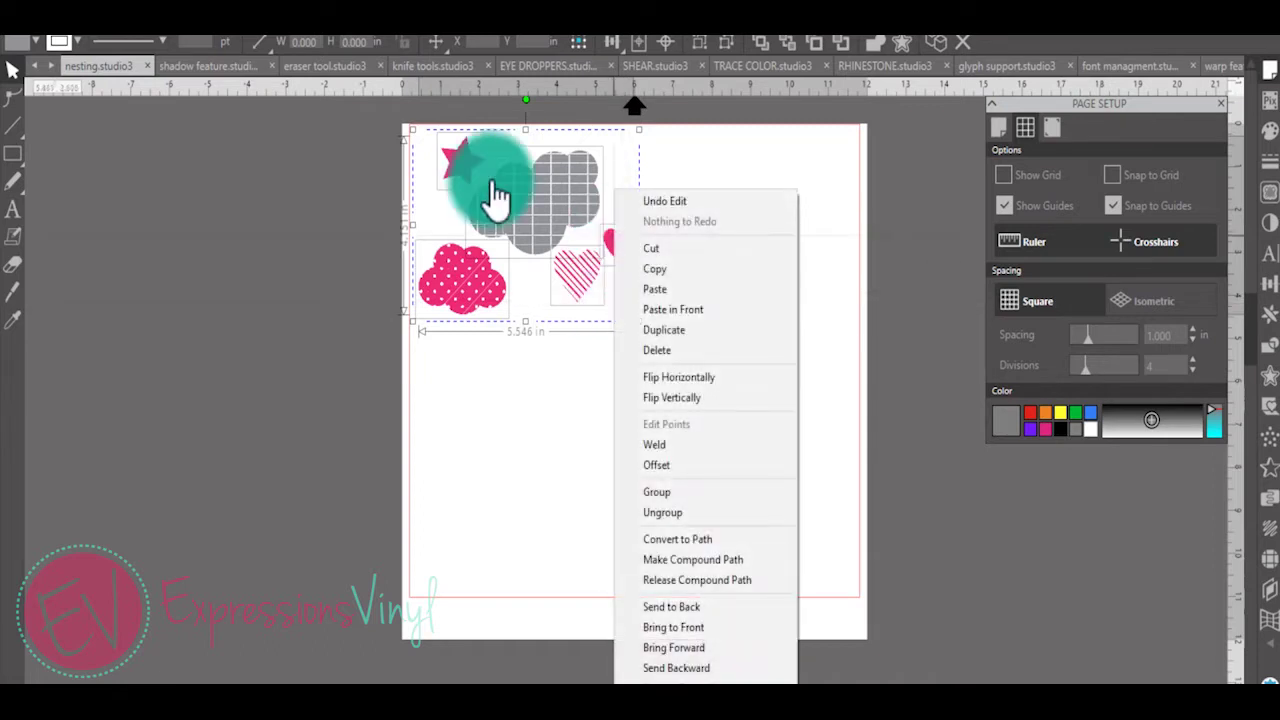
left_click(697, 331)
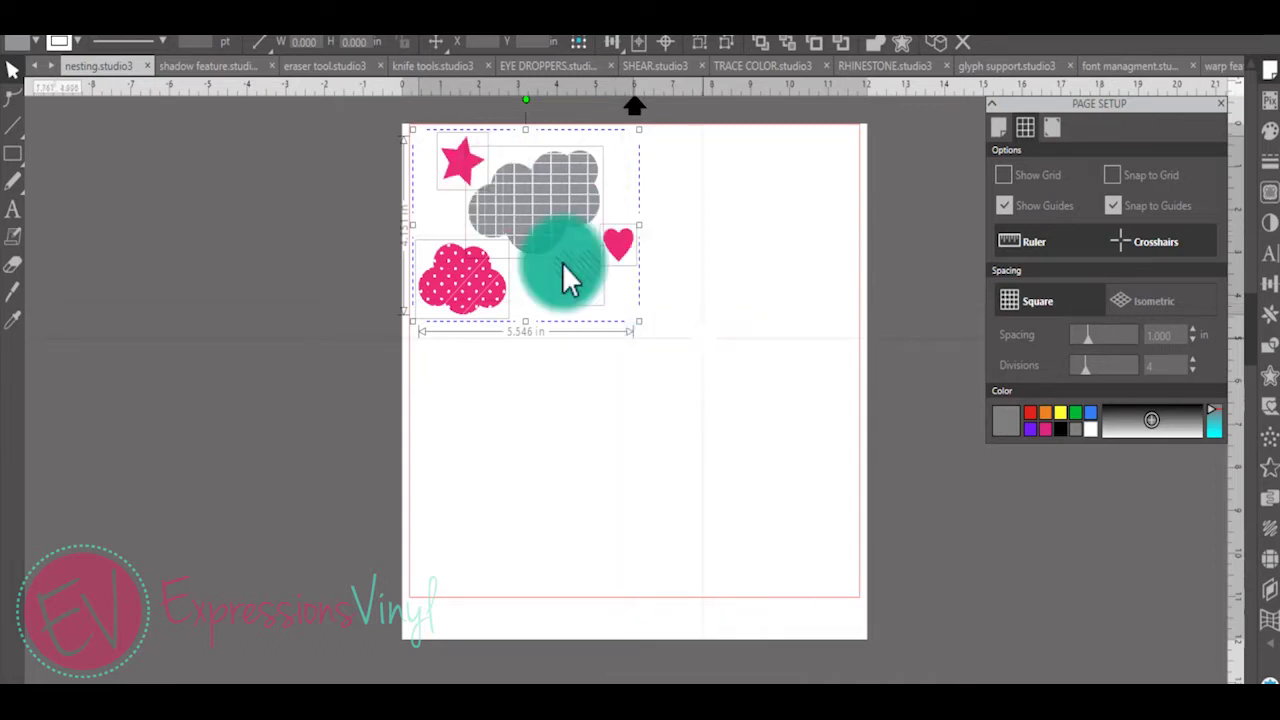
right_click(616, 245)
left_click_drag(618, 248, 625, 410)
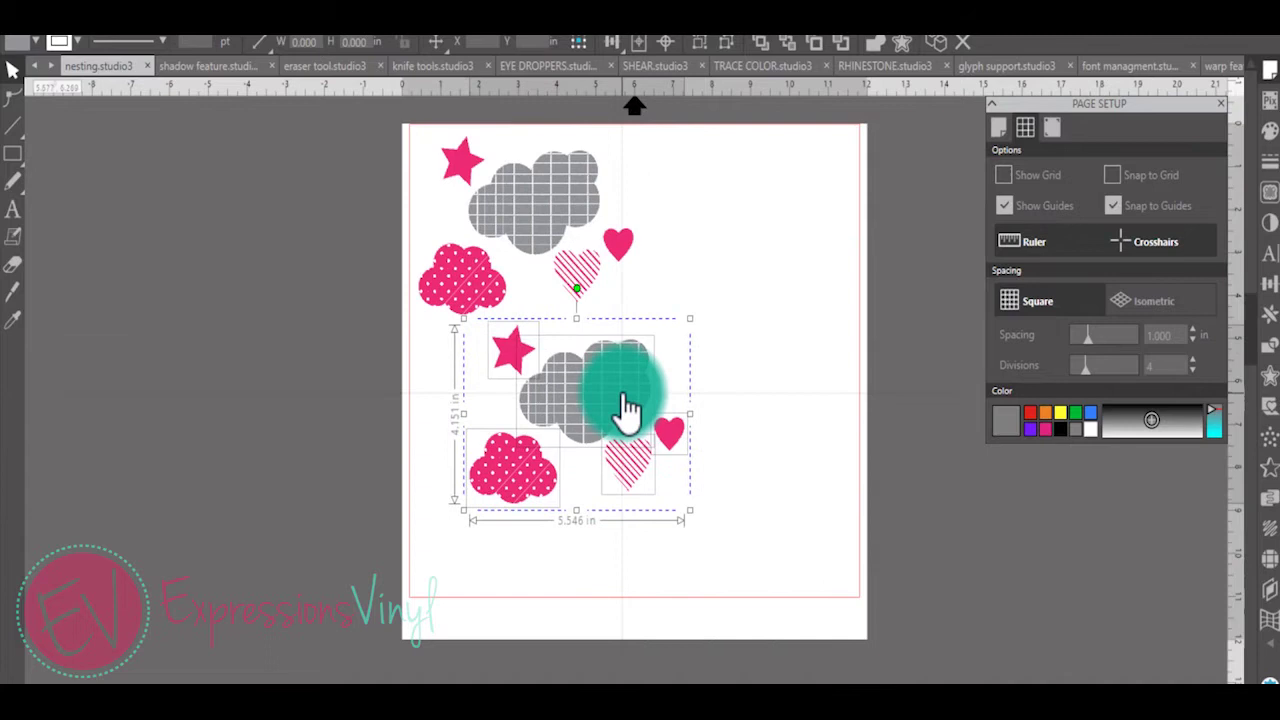
key("i")
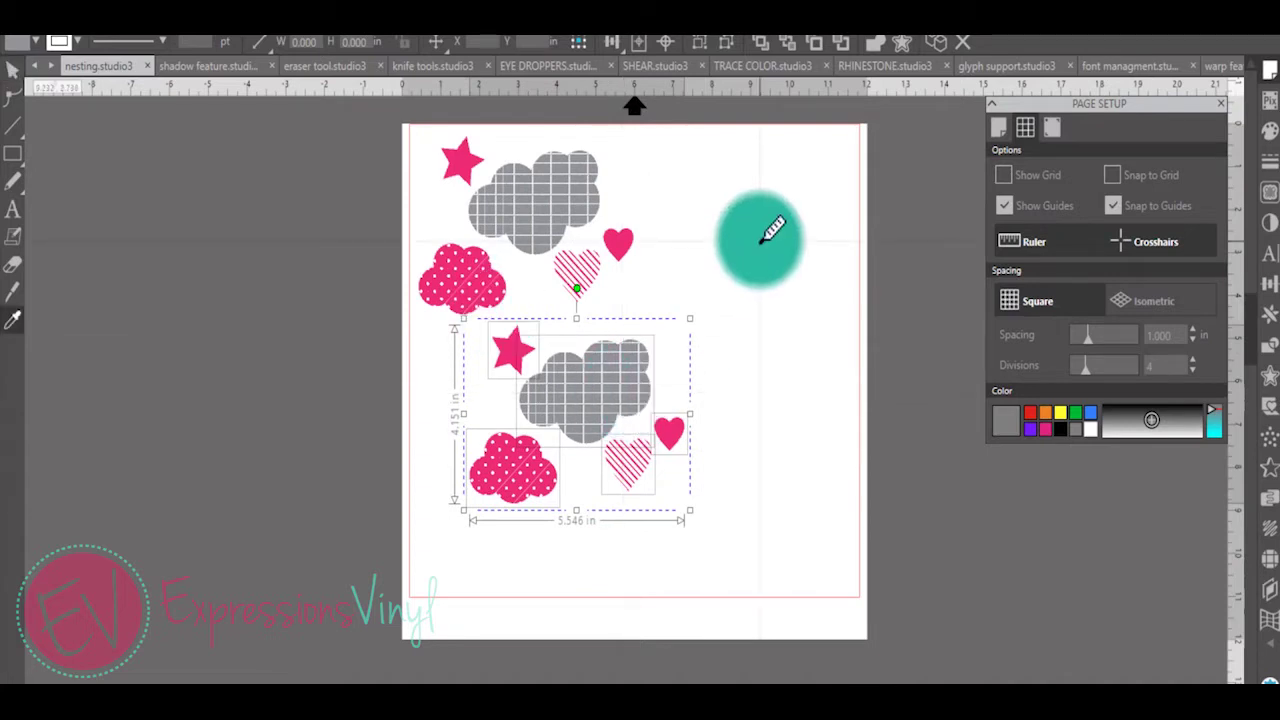
key("ctrl+z")
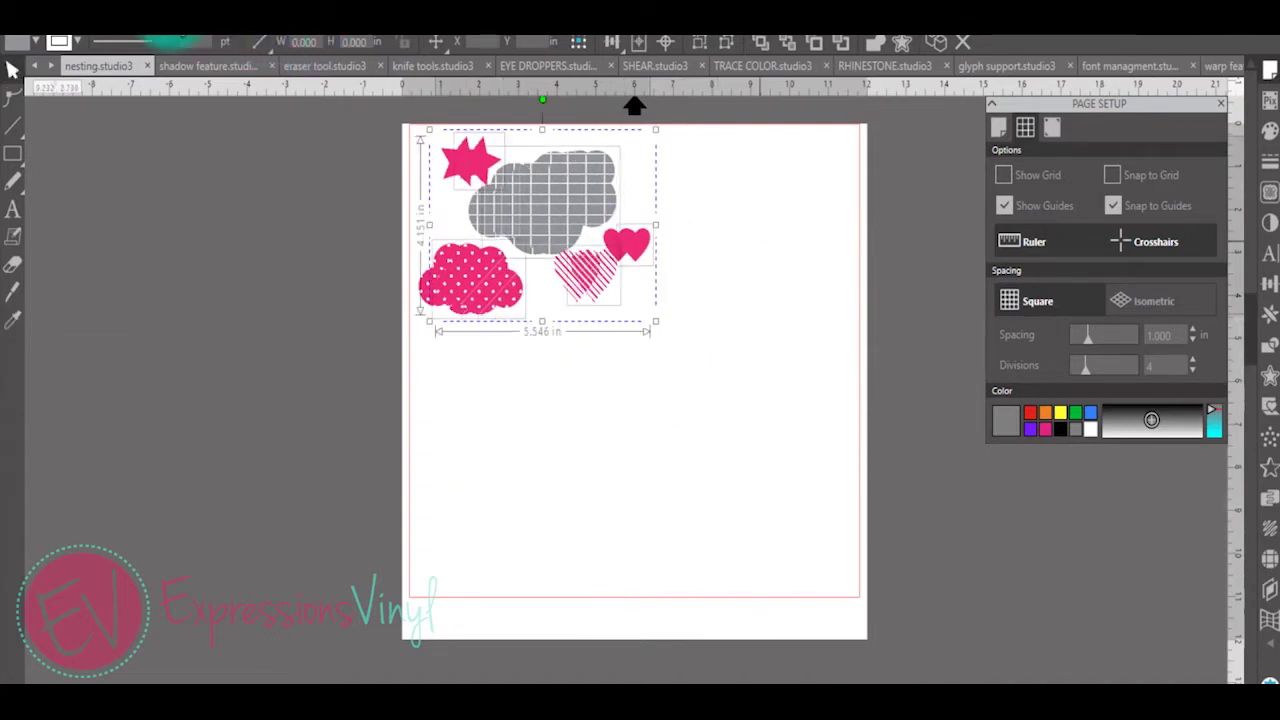
key("ctrl+z")
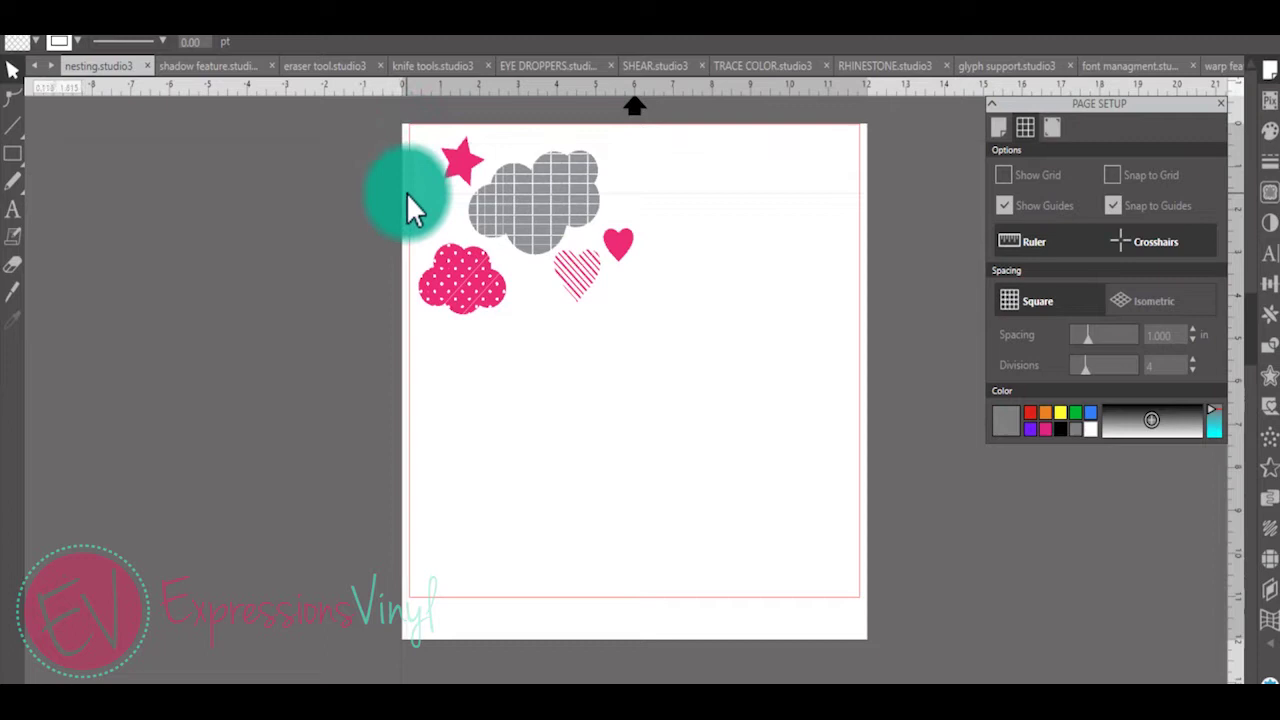
- Duplicate all five shapes with Ctrl+D and move the copies to the lower page
left_click(546, 217)
left_click_drag(428, 150, 661, 375)
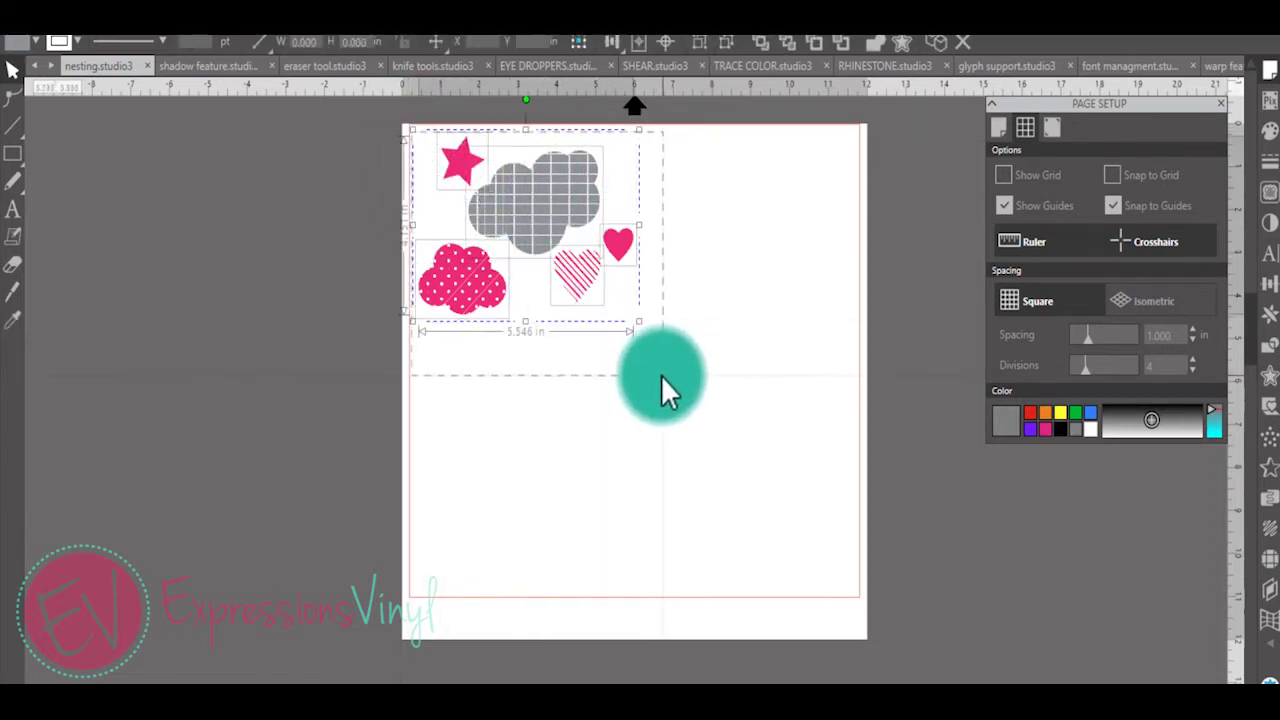
key("ctrl+d")
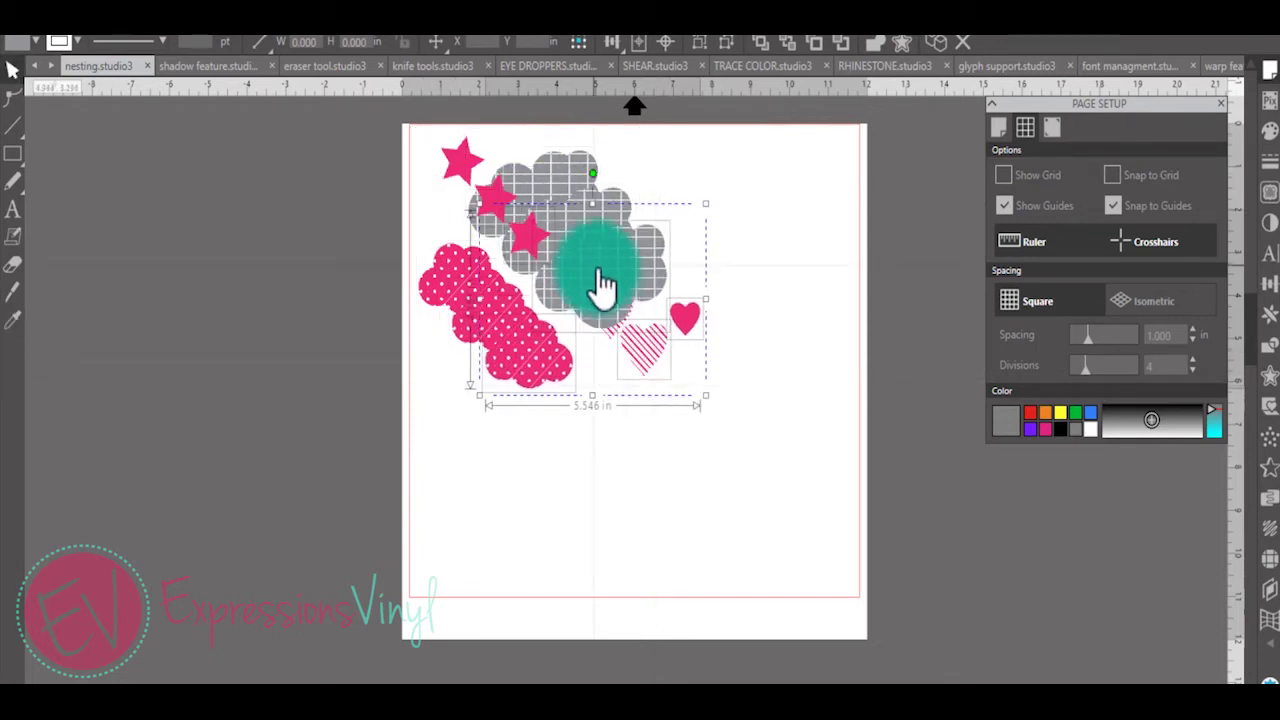
left_click_drag(604, 282, 595, 550)
- Spread the copied grey clouds, pink cloud and heart apart, then select every shape
left_click_drag(563, 277, 640, 354)
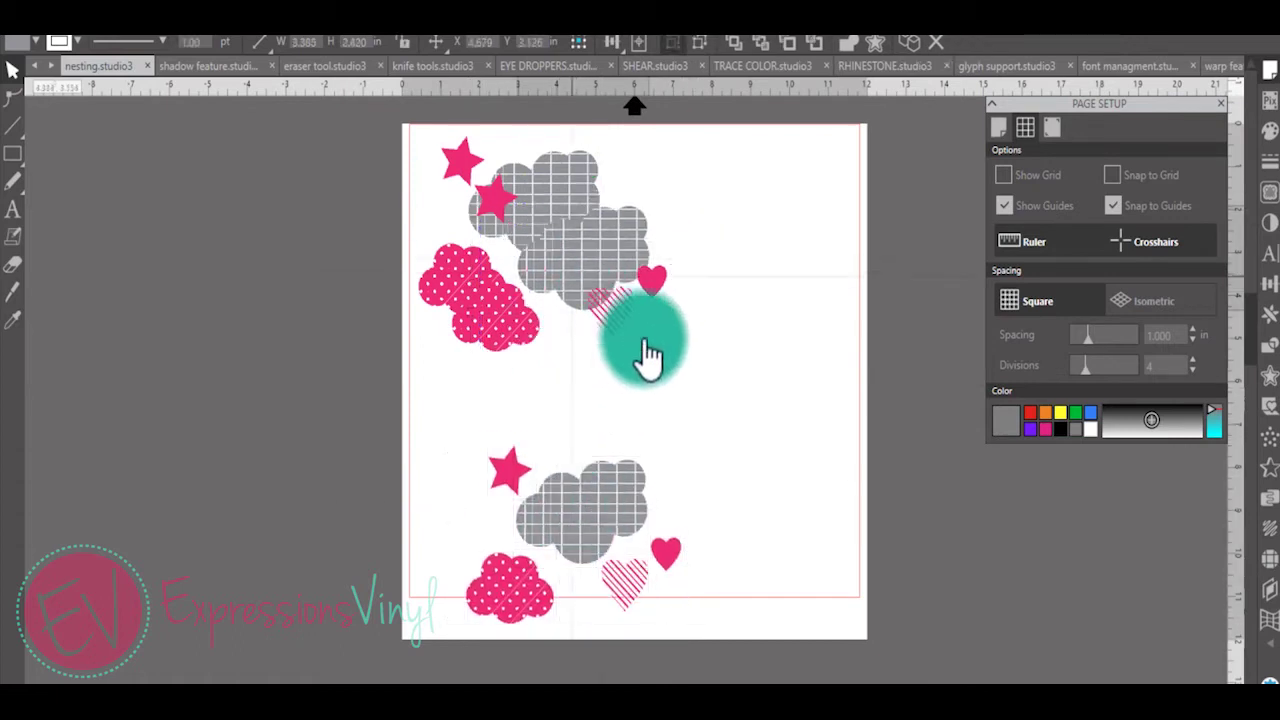
left_click_drag(651, 281, 618, 242)
left_click_drag(497, 337, 542, 410)
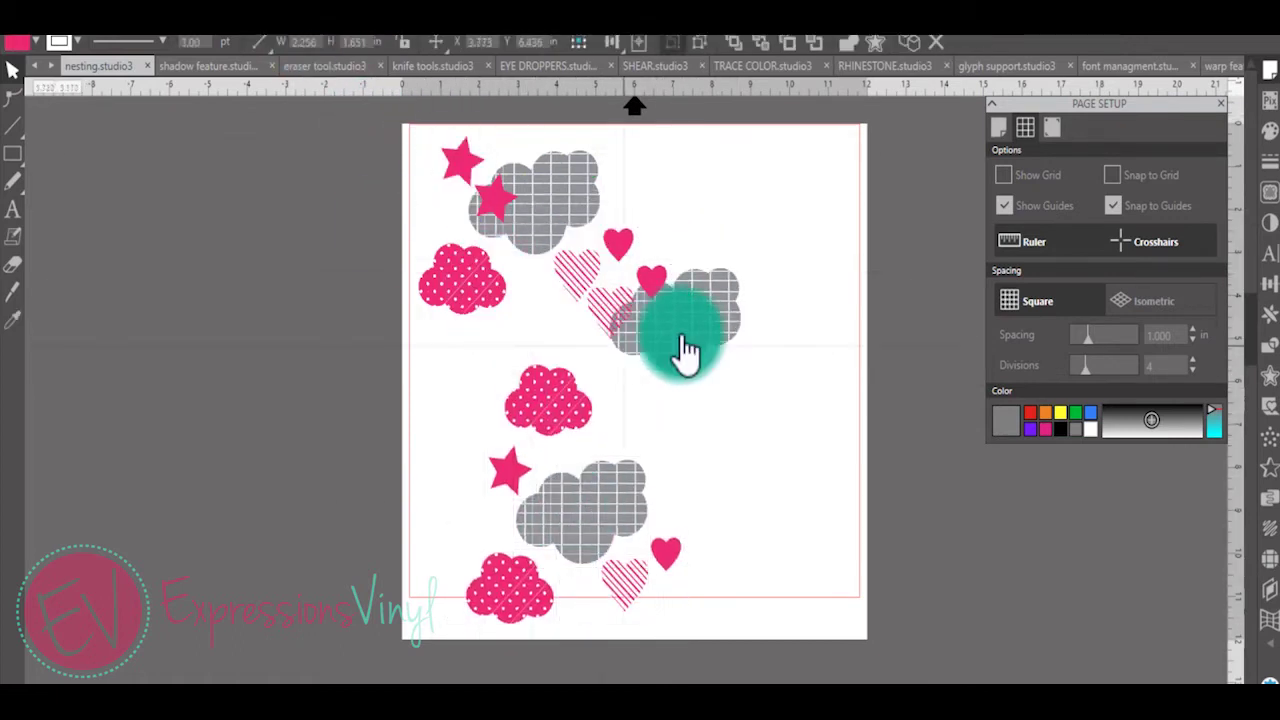
left_click_drag(680, 349, 713, 389)
left_click_drag(606, 517, 619, 427)
left_click_drag(377, 140, 850, 638)
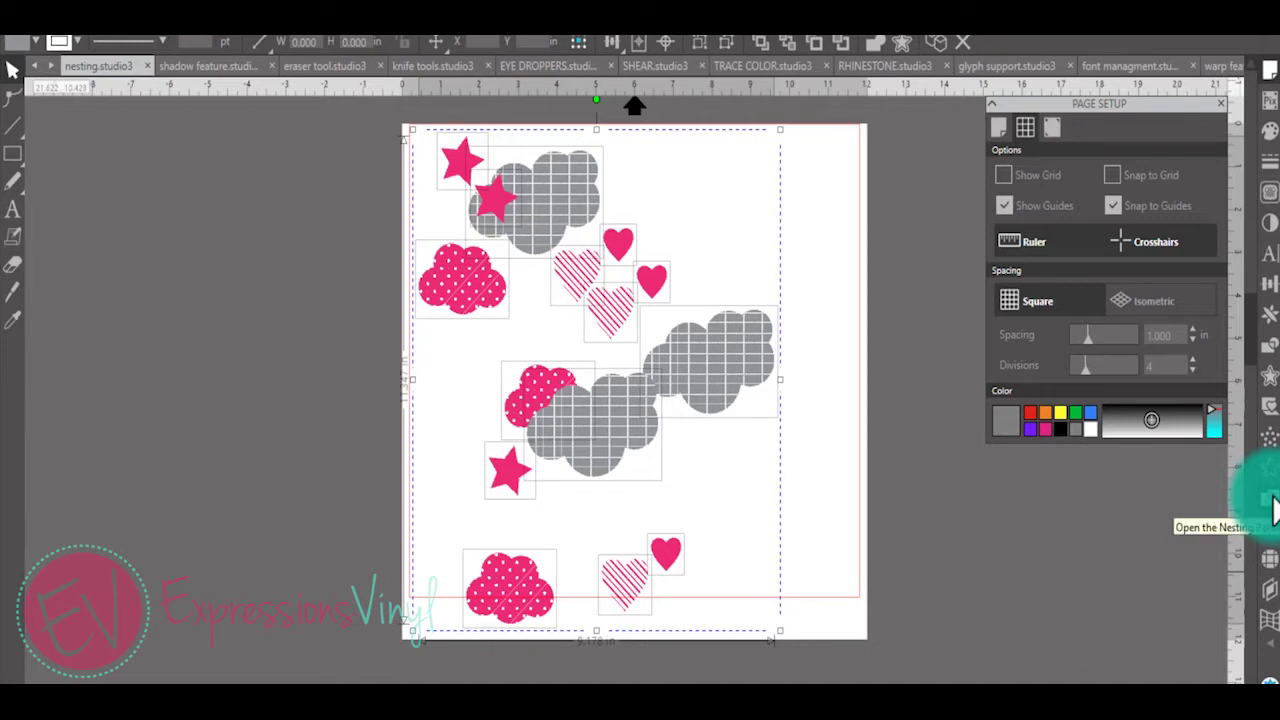
- Open Design Page Nesting and tick Use Cut Area as the nesting boundary
left_click(1272, 500)
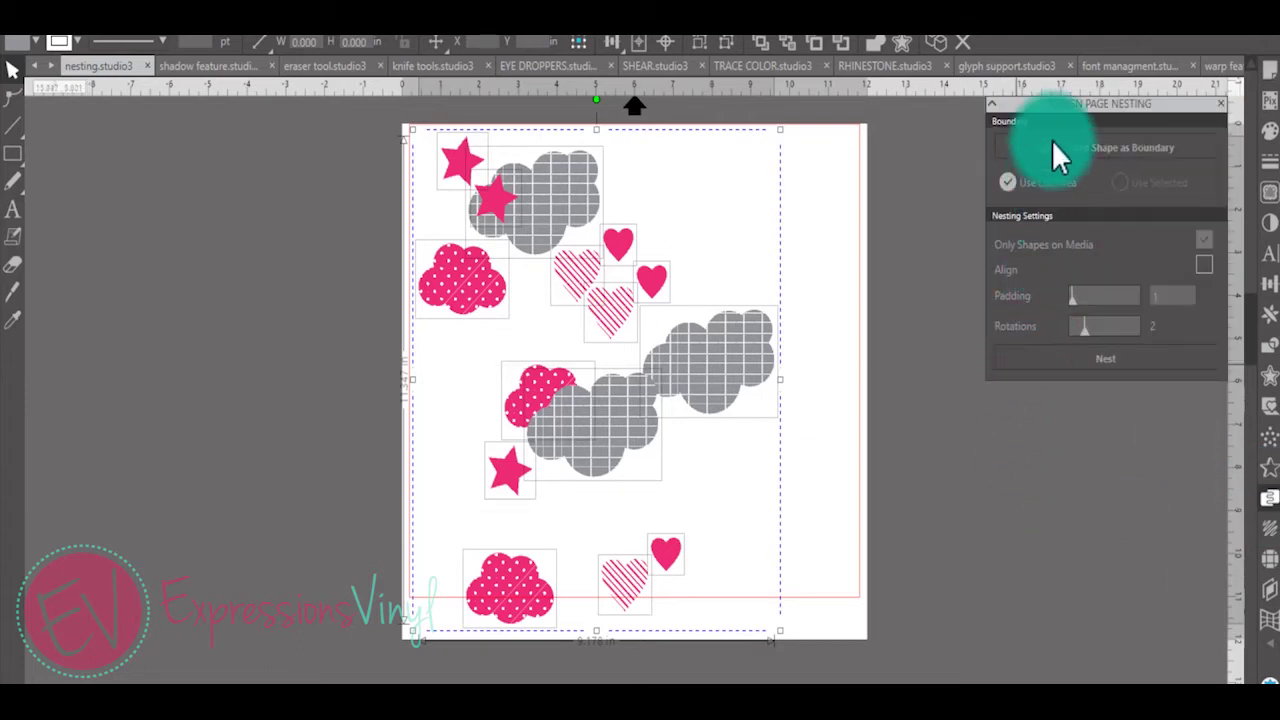
left_click(1010, 187)
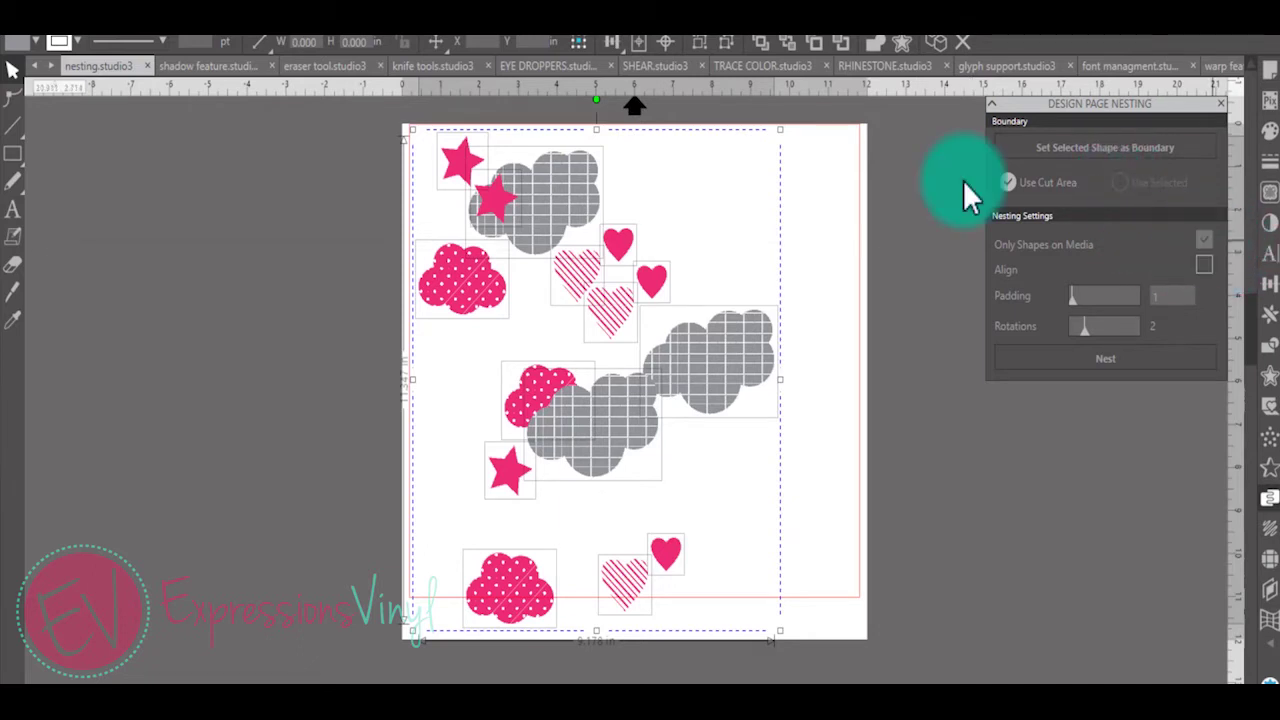
- Move one grey cloud off the page's left side and select the remaining on-page shapes
left_click(731, 428)
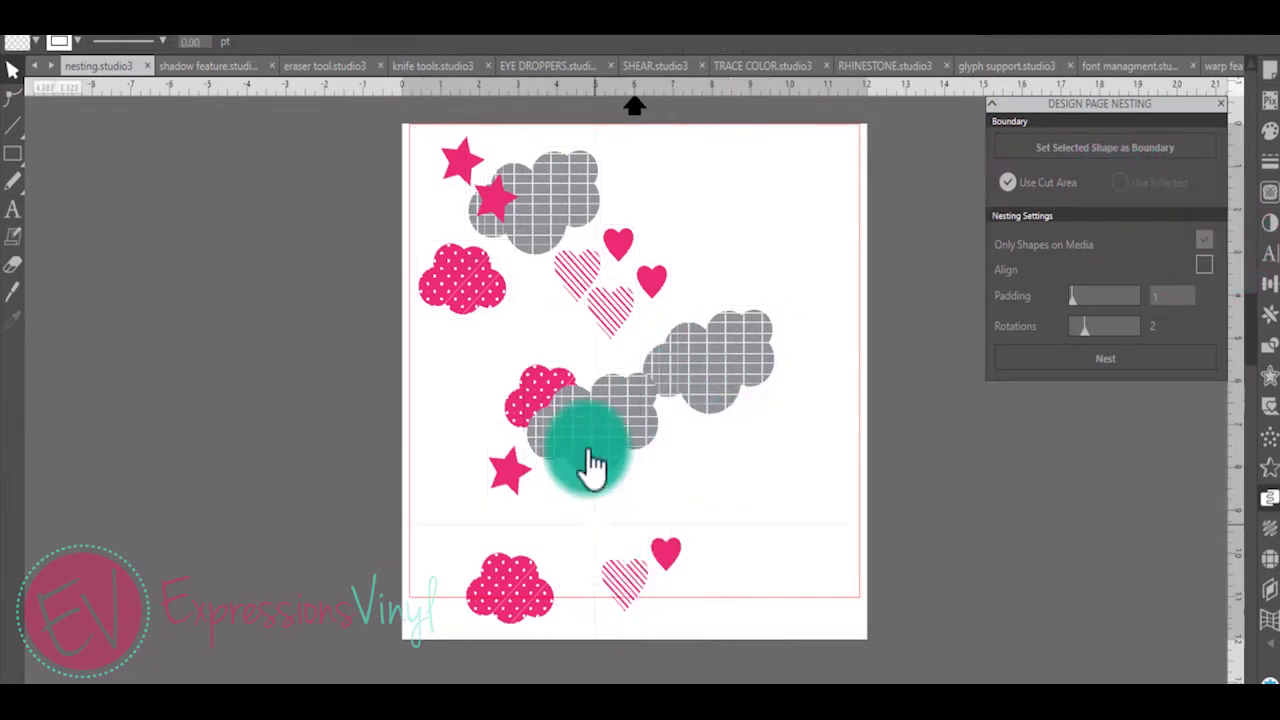
left_click_drag(590, 462, 229, 429)
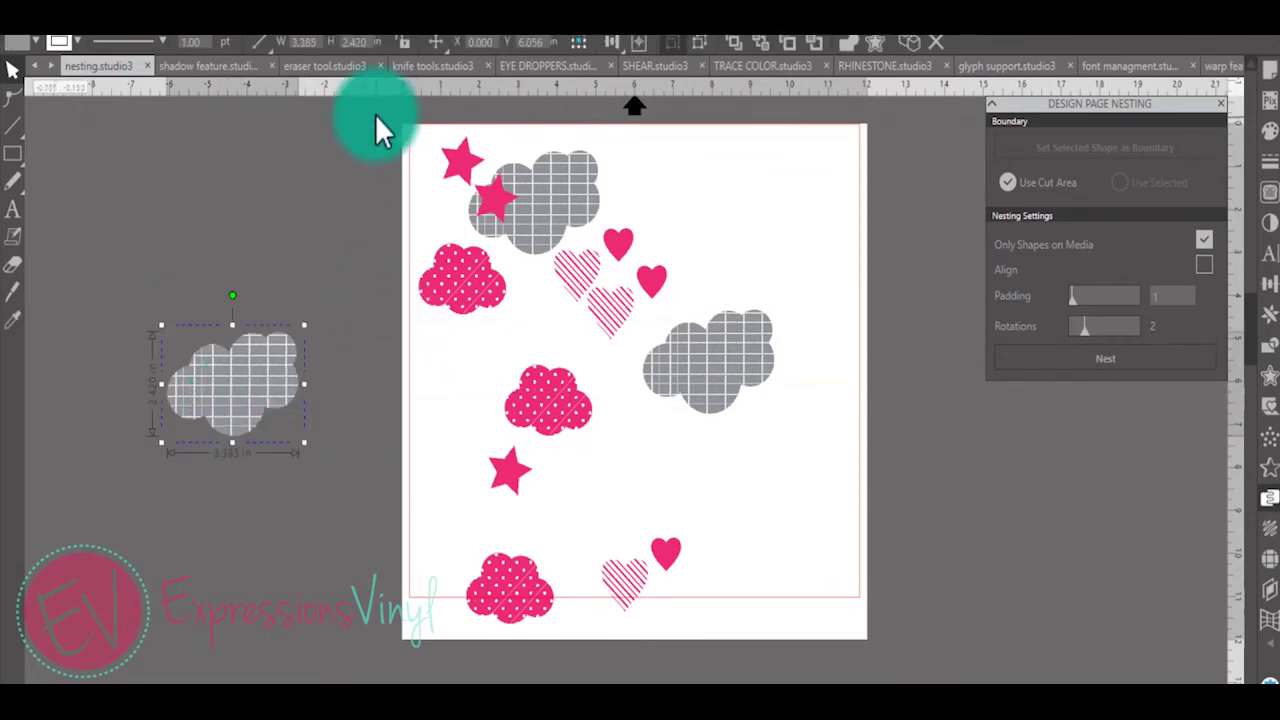
left_click_drag(375, 130, 840, 635)
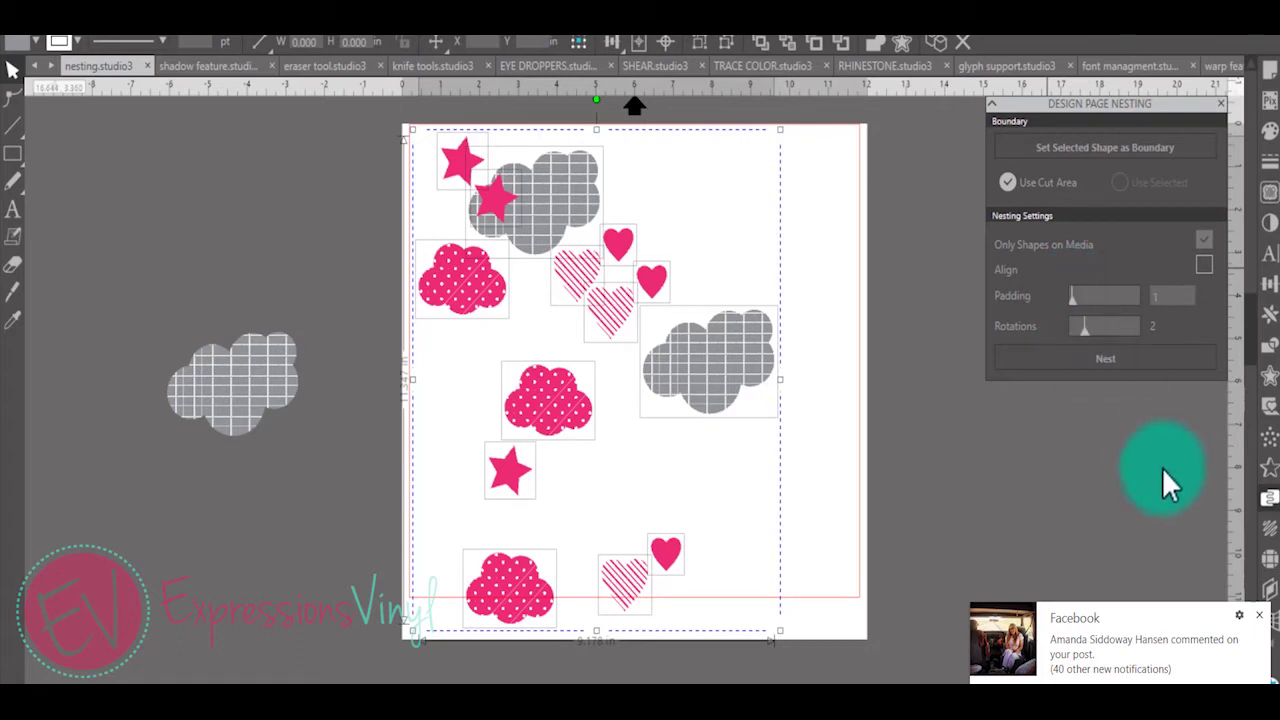
left_click(1258, 615)
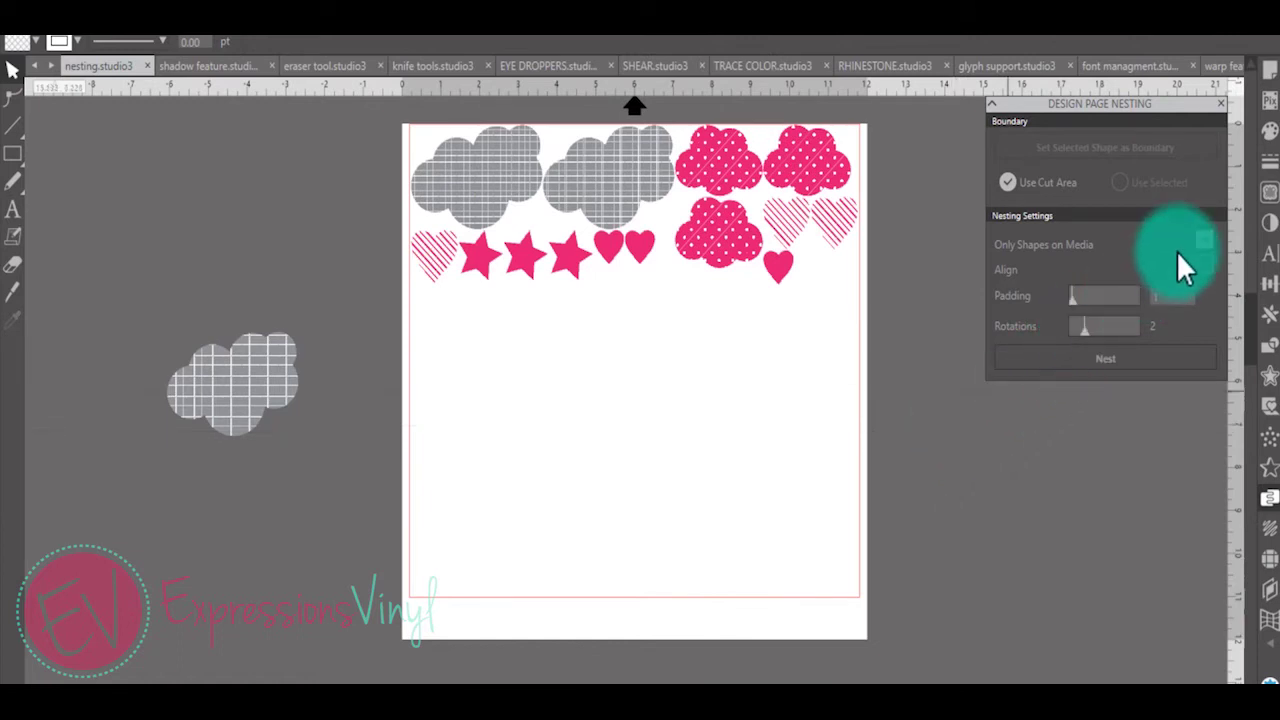
- Undo the earlier nest, untick Only Shapes on Media, and nest every shape including the off-page cloud
left_click(229, 391)
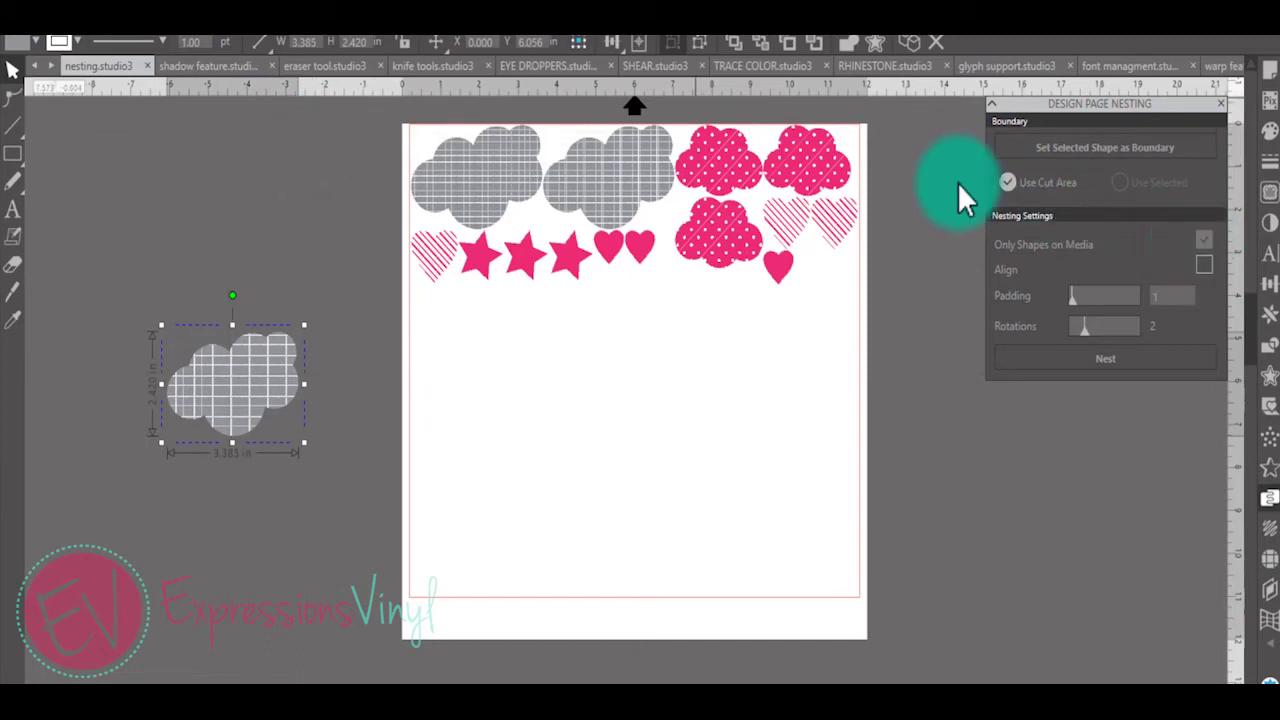
left_click(198, 34)
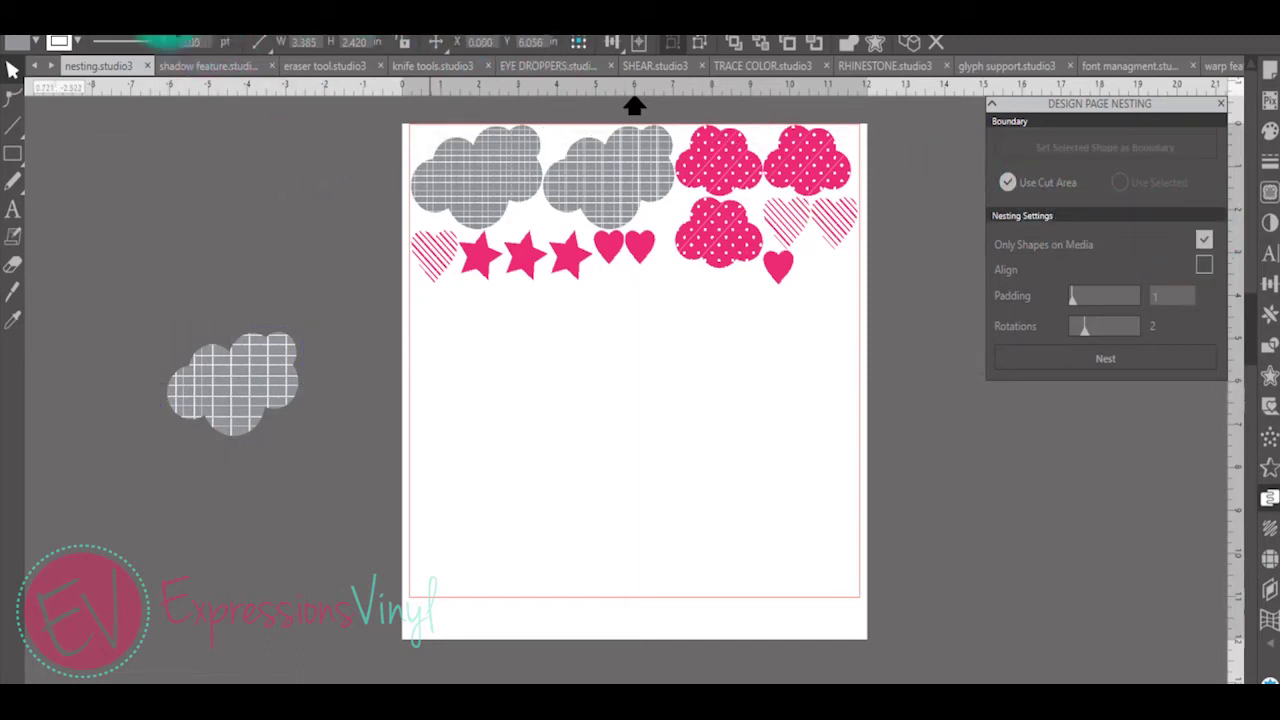
left_click(178, 41)
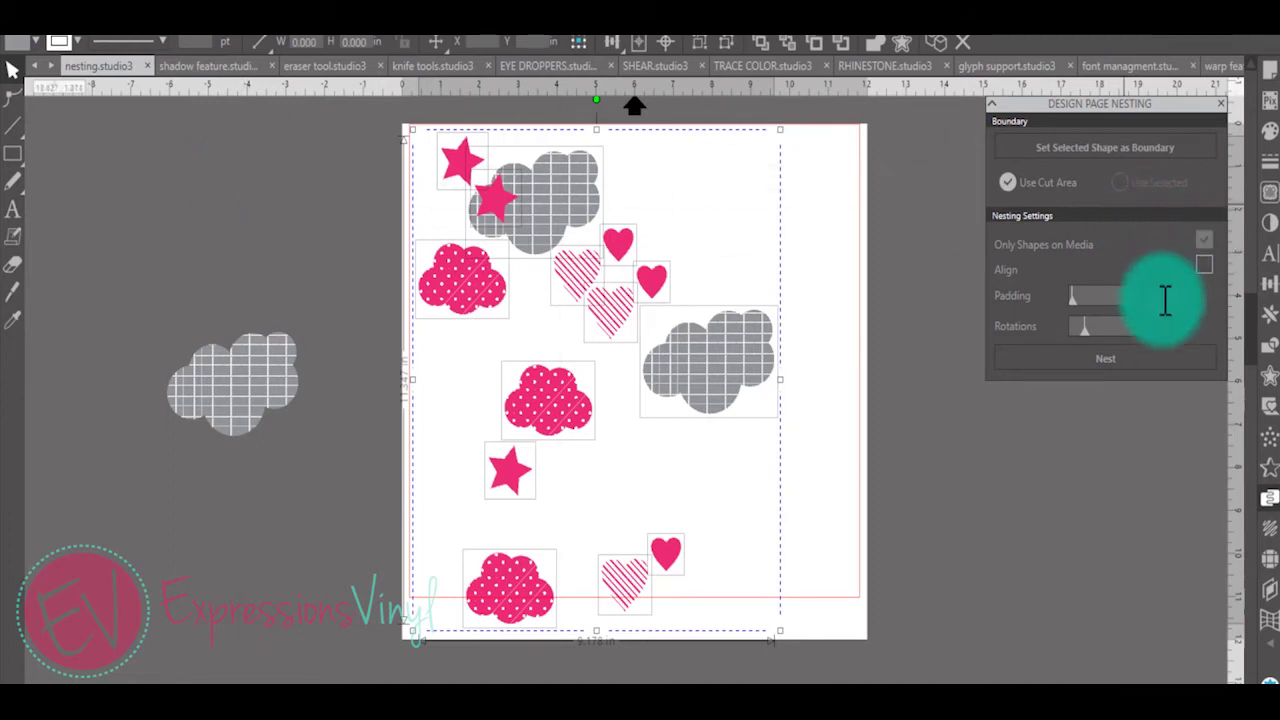
left_click(929, 346)
left_click(1203, 241)
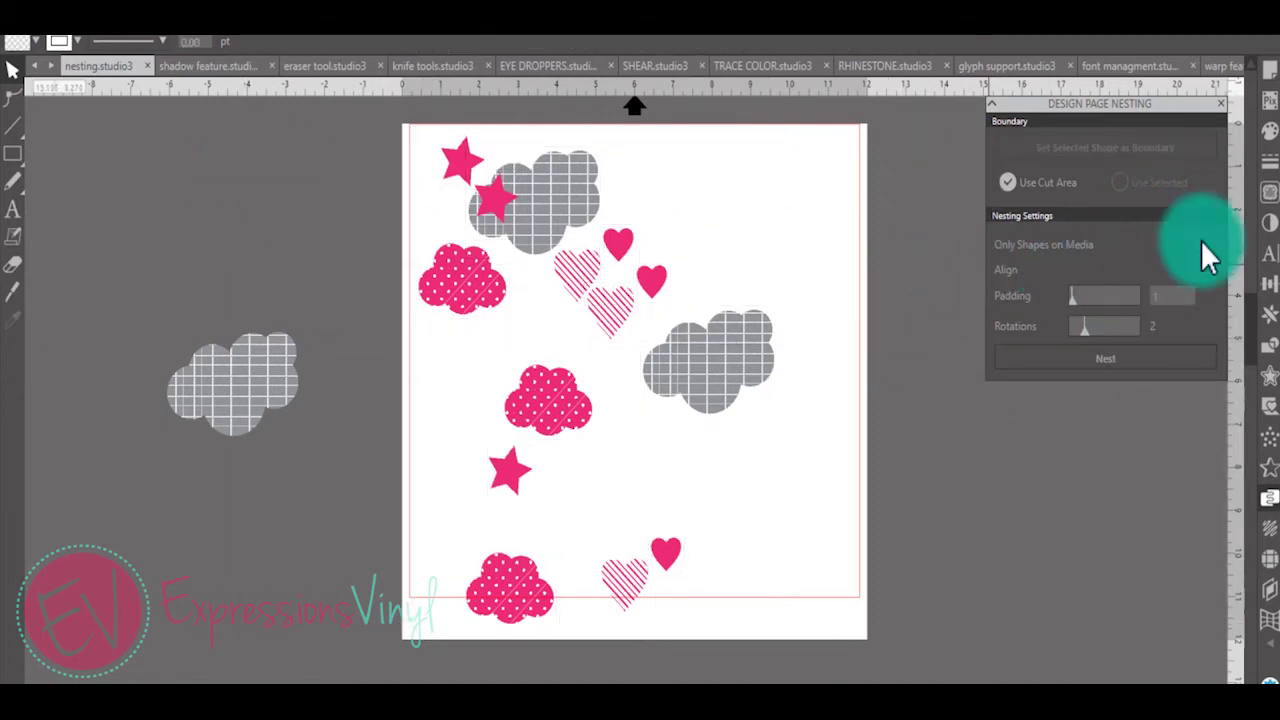
left_click(1058, 360)
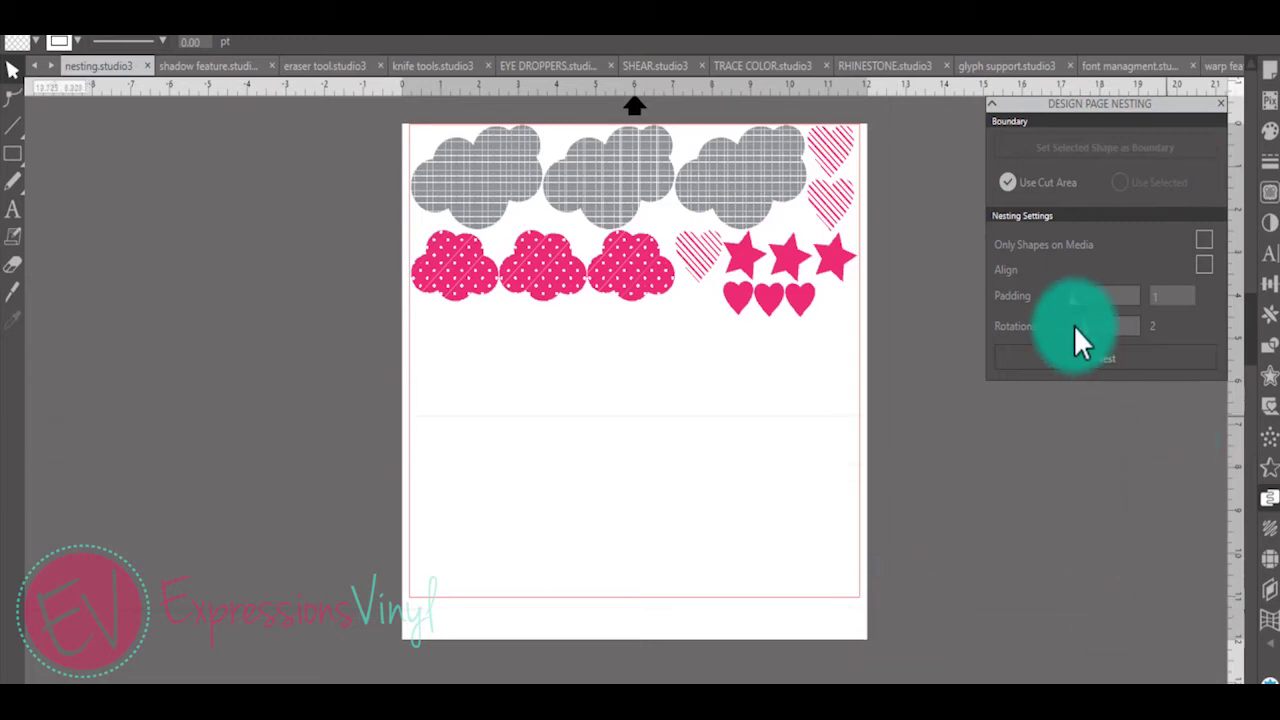
- Raise nesting rotations to 8 and nest all the shapes twice within the cut area
left_click_drag(1103, 331, 1111, 328)
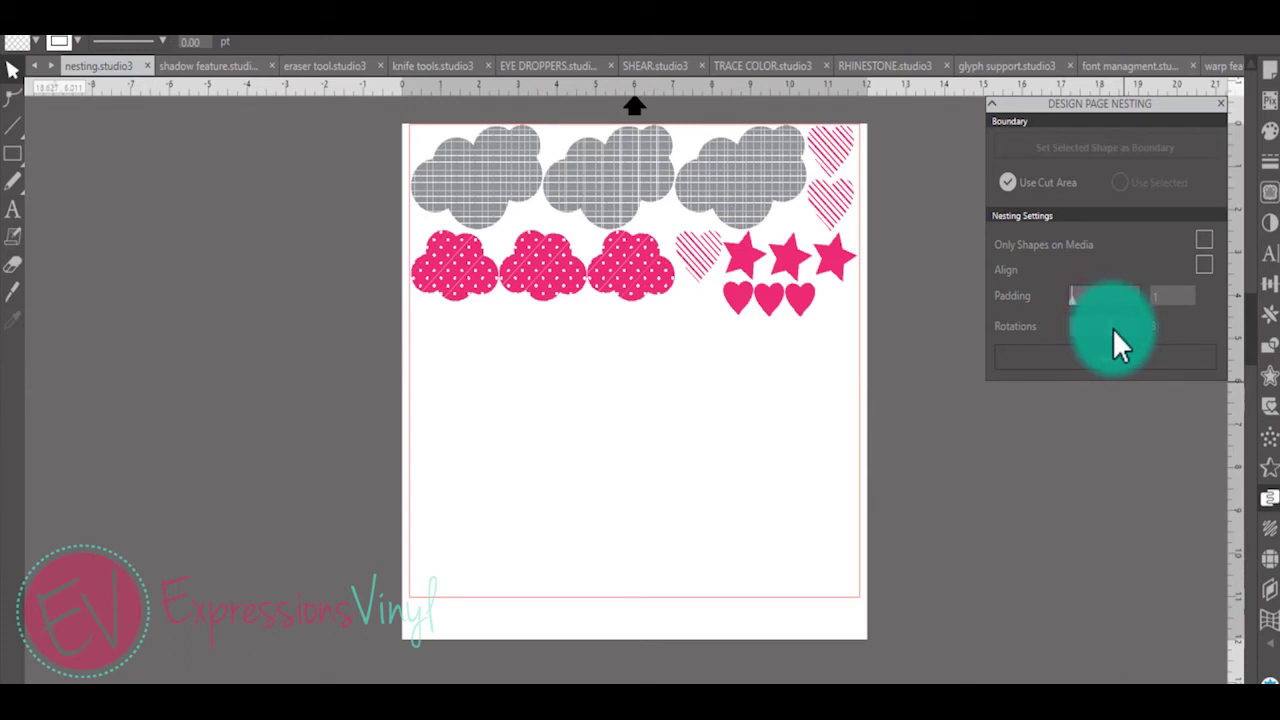
left_click_drag(400, 129, 894, 366)
left_click(1078, 372)
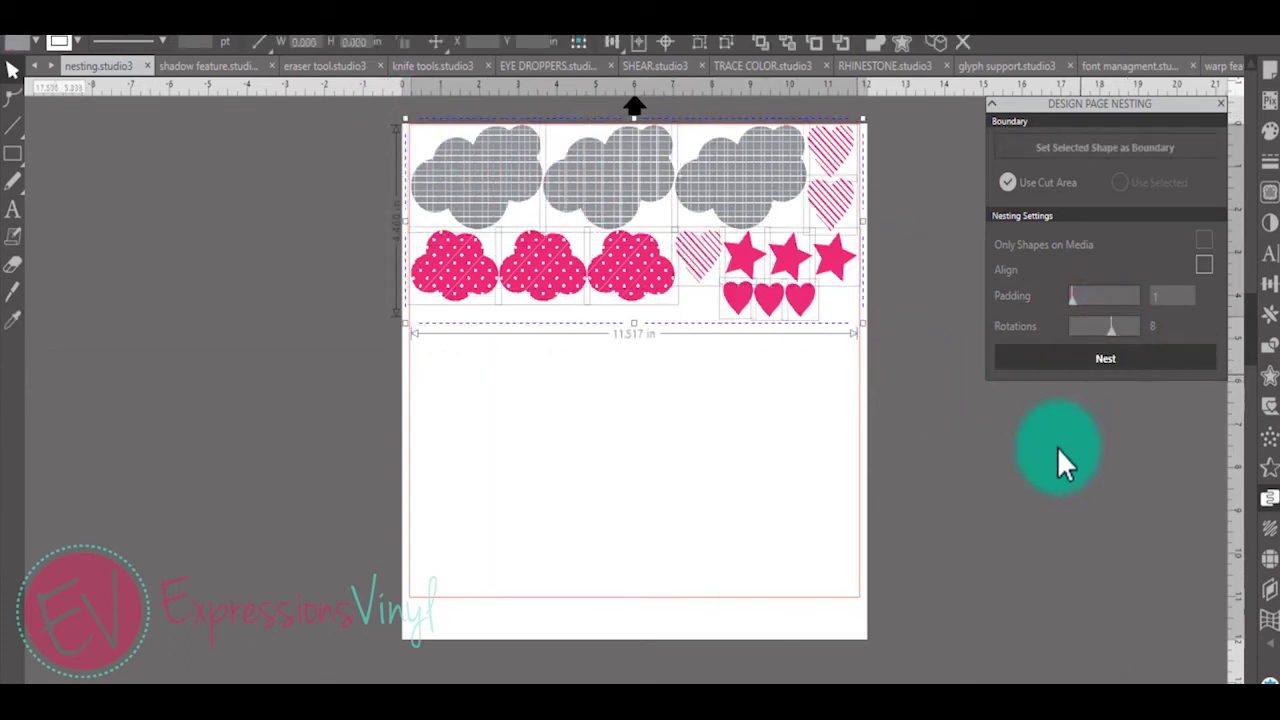
left_click(1110, 360)
- Move the nested shapes off the page to its left and deselect them
left_click_drag(509, 154, 650, 690)
left_click_drag(390, 530, 184, 360)
left_click(257, 166)
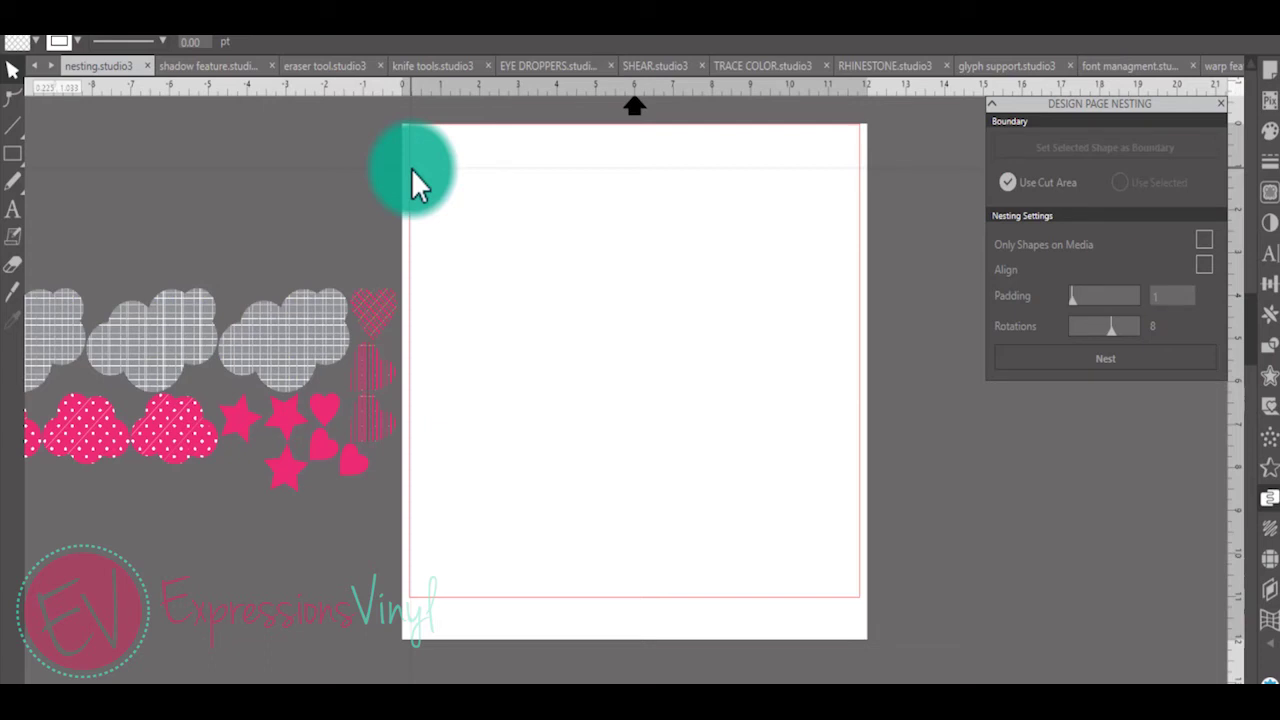
- Draw a thin shape along the page's left edge, then delete it
left_click(12, 153)
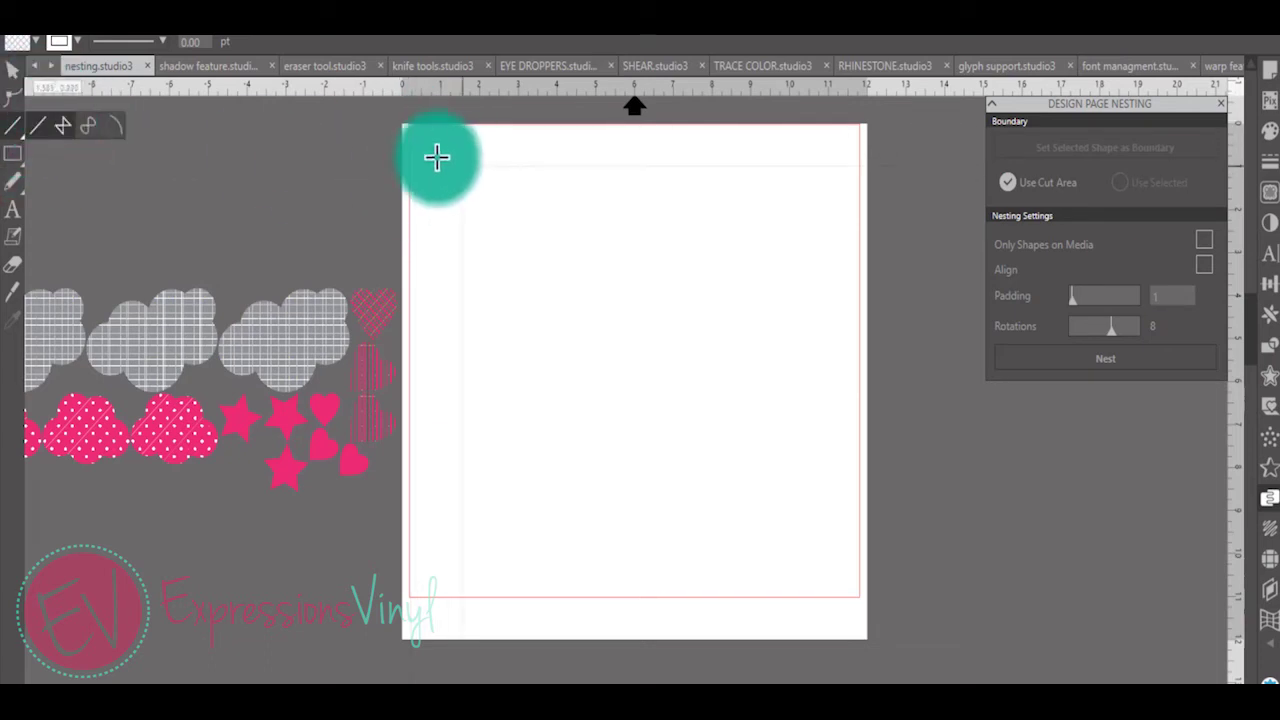
mouse_move(437, 157)
left_mouse_down()
mouse_move(437, 400)
mouse_move(418, 421)
left_mouse_up()
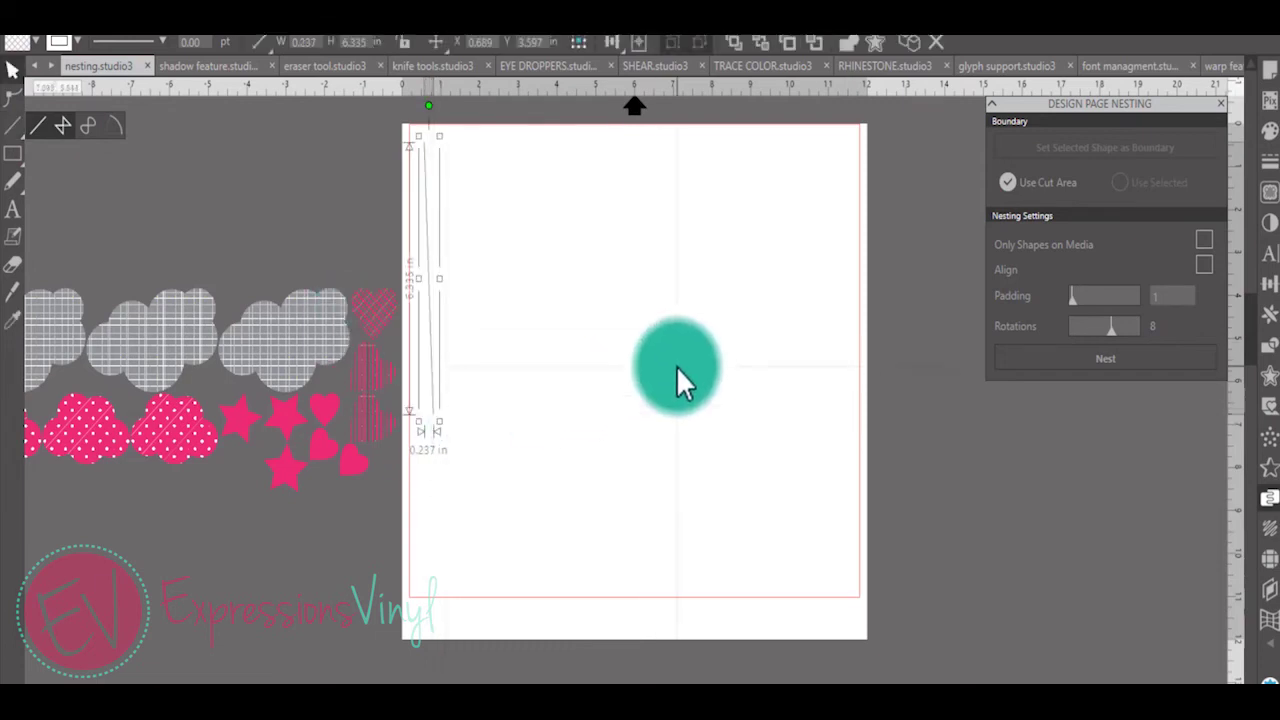
key("Delete")
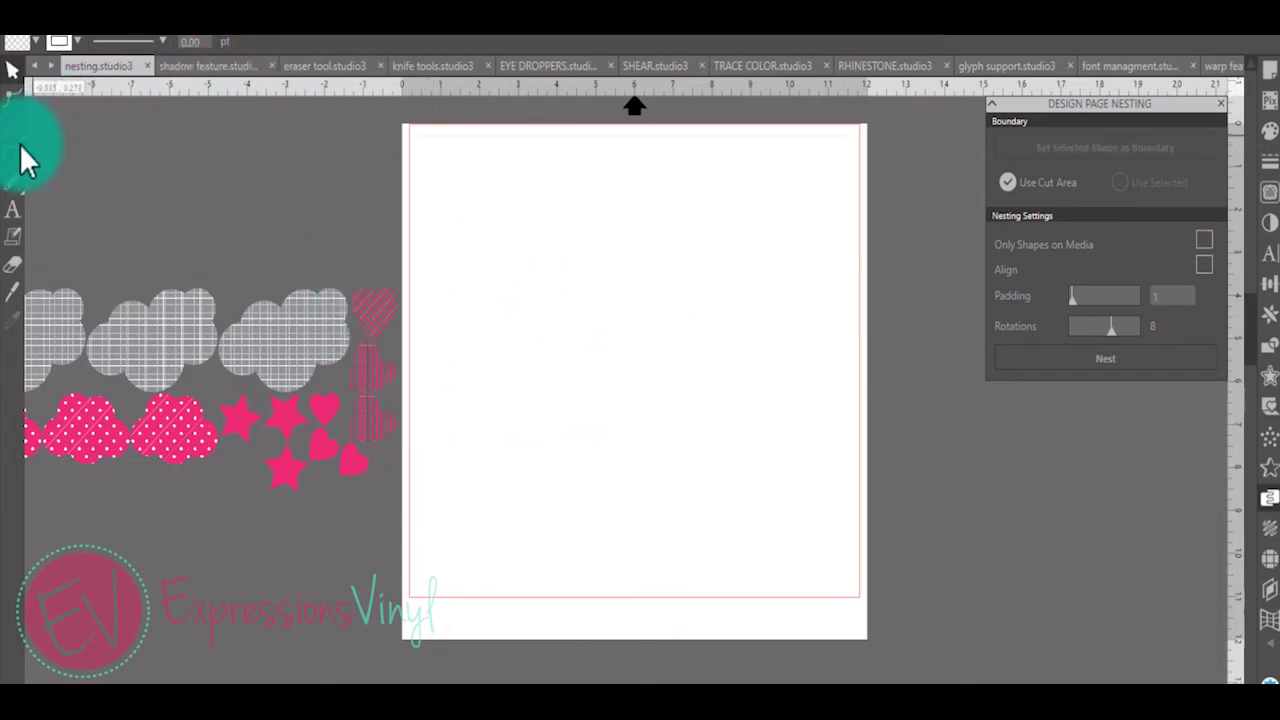
- Draw a closed jagged polygon about 11.075 in wide across the upper page and select it
left_click(57, 150)
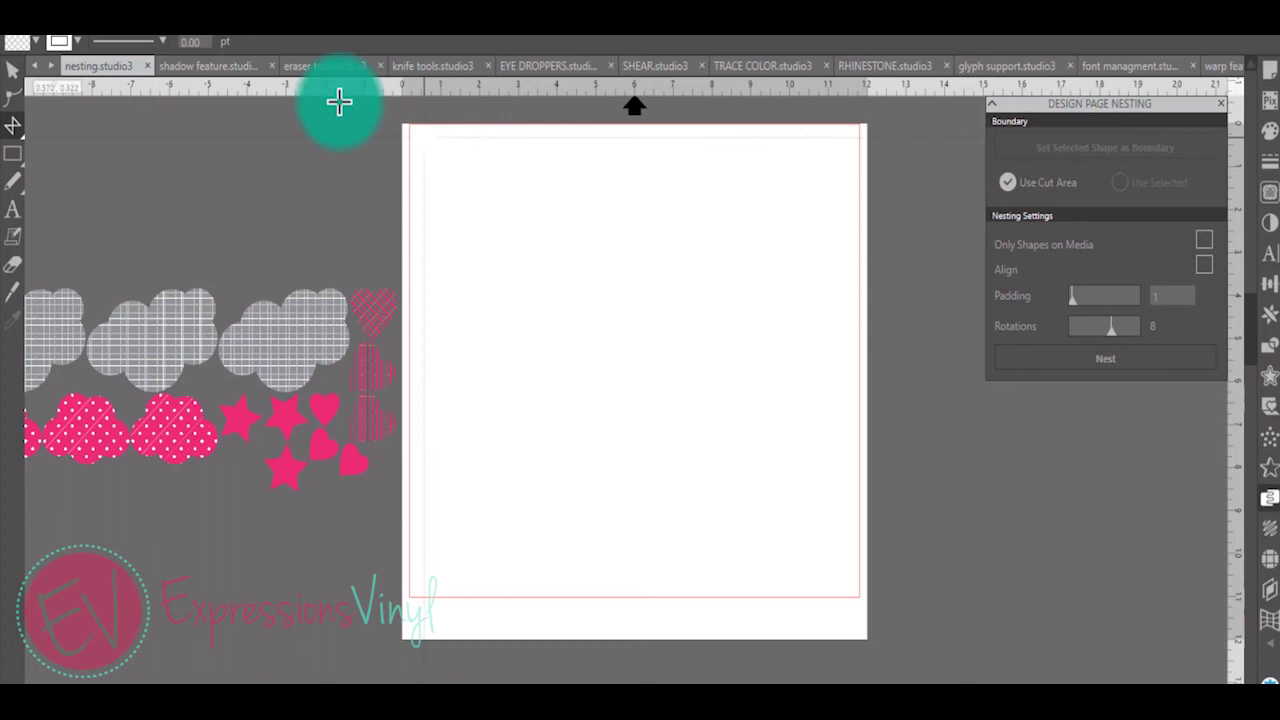
left_click(424, 137)
left_click(845, 136)
left_click(836, 238)
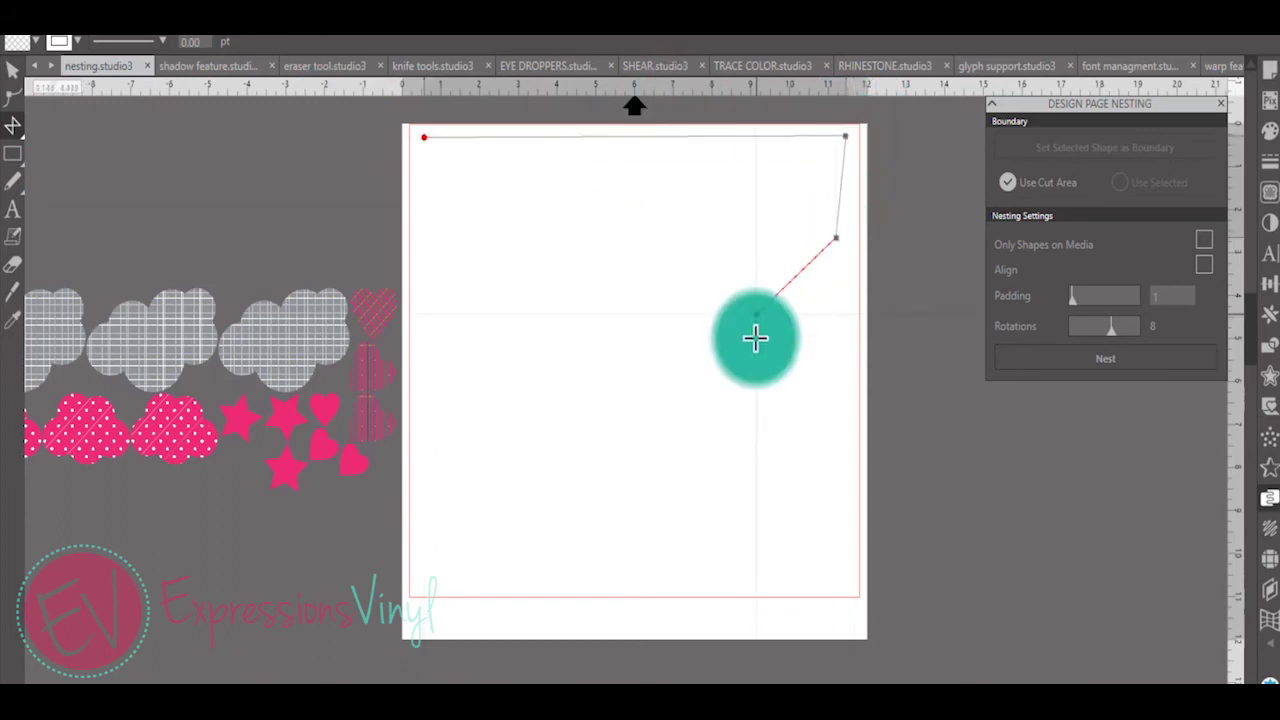
left_click(756, 315)
left_click(738, 404)
left_click(631, 427)
left_click(552, 346)
left_click(511, 399)
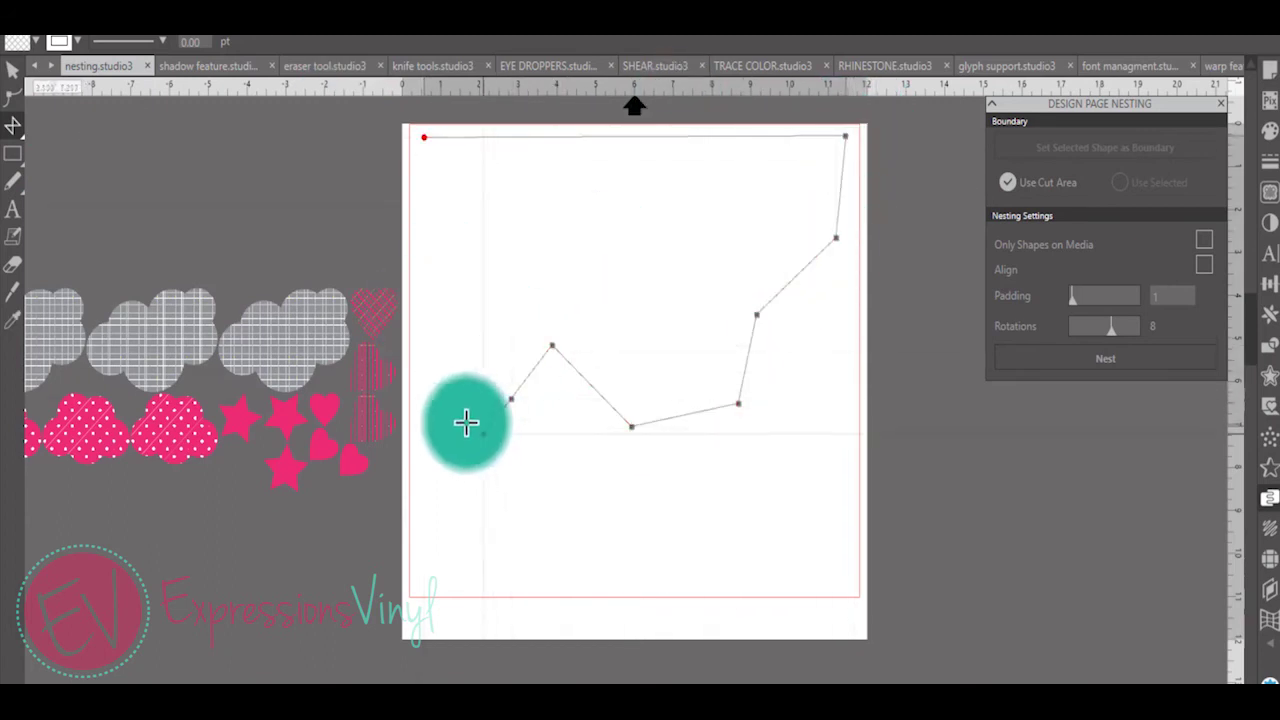
left_click(432, 421)
double_click(417, 391)
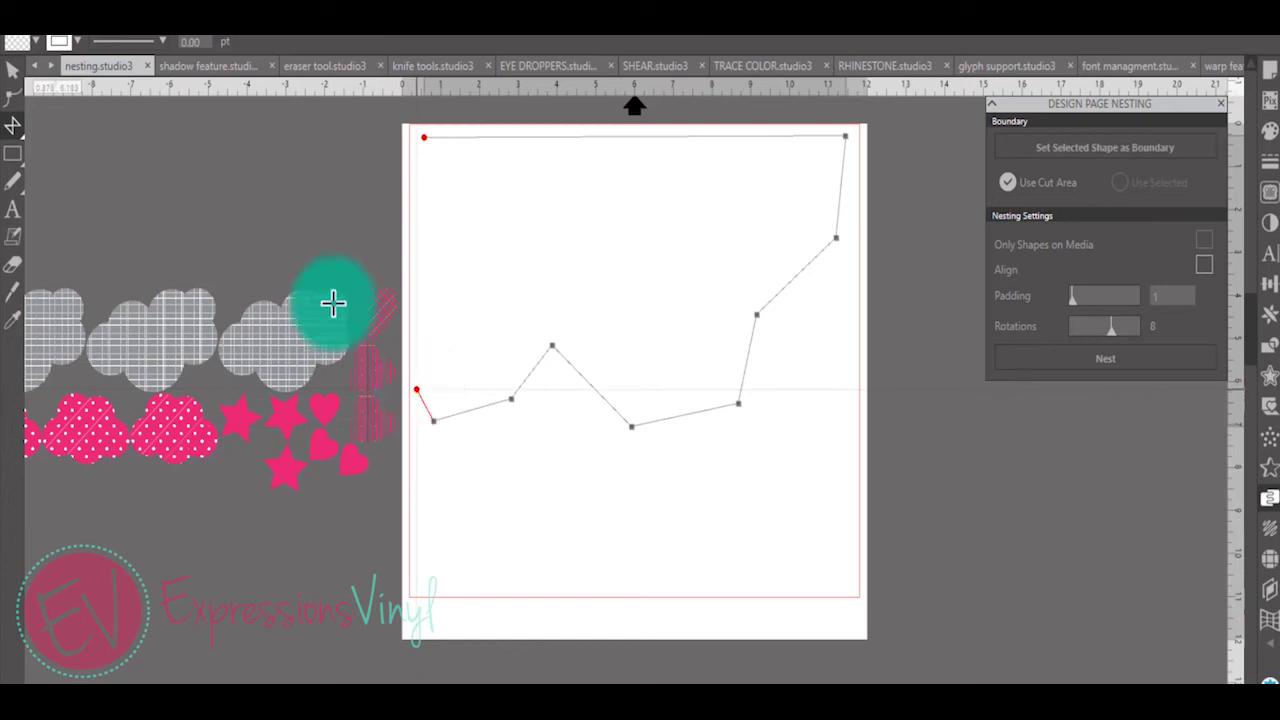
left_click(424, 137)
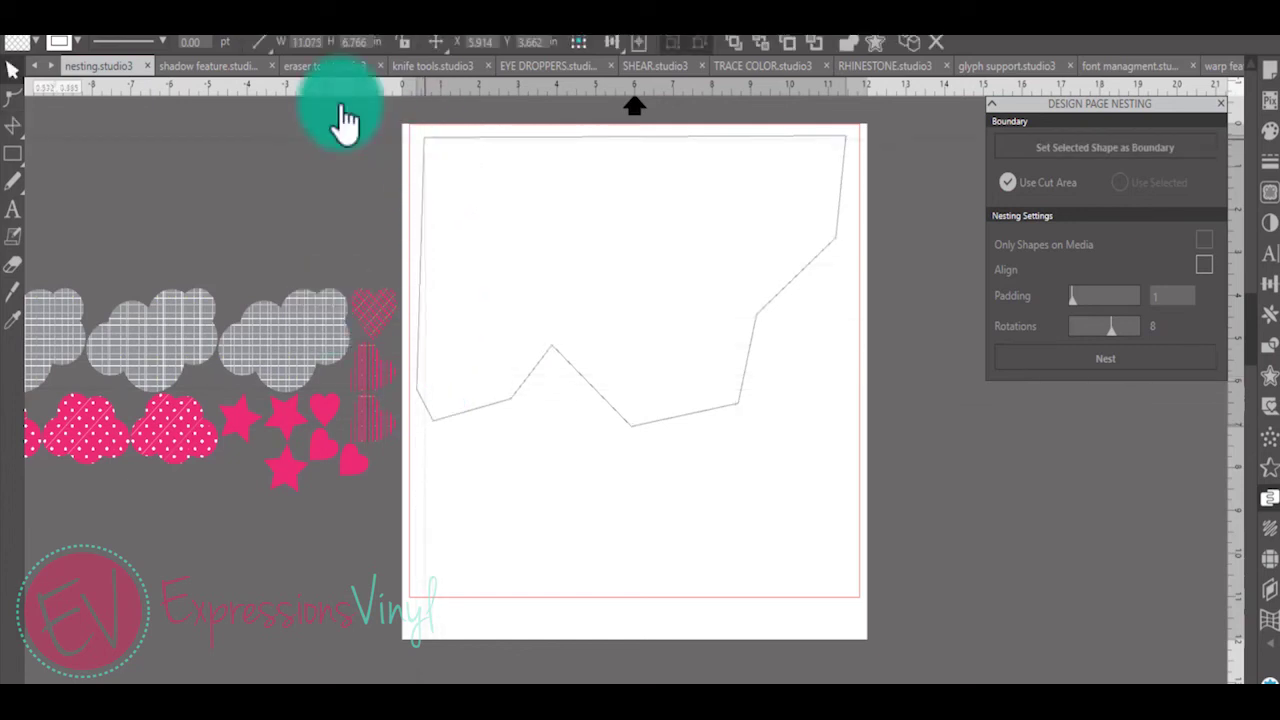
left_click(577, 243)
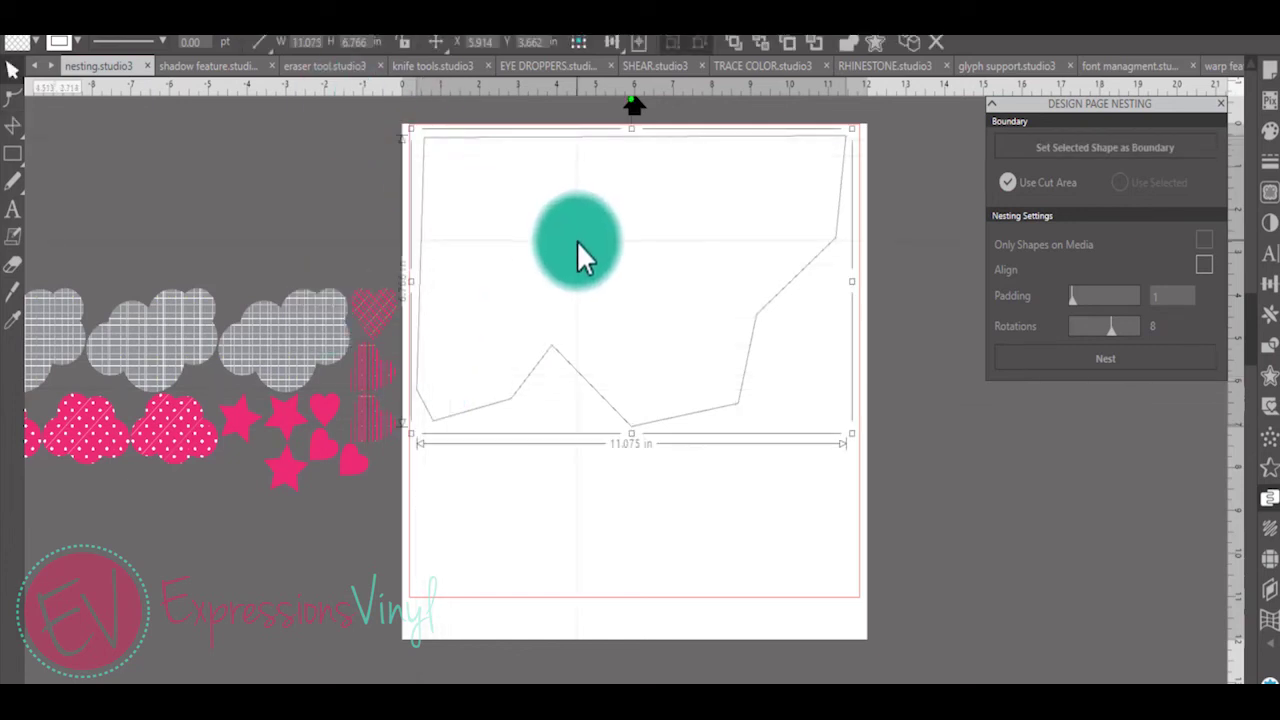
- Set the polygon as the selected boundary, then nest the off-page clouds, hearts and stars into it
left_click(1117, 150)
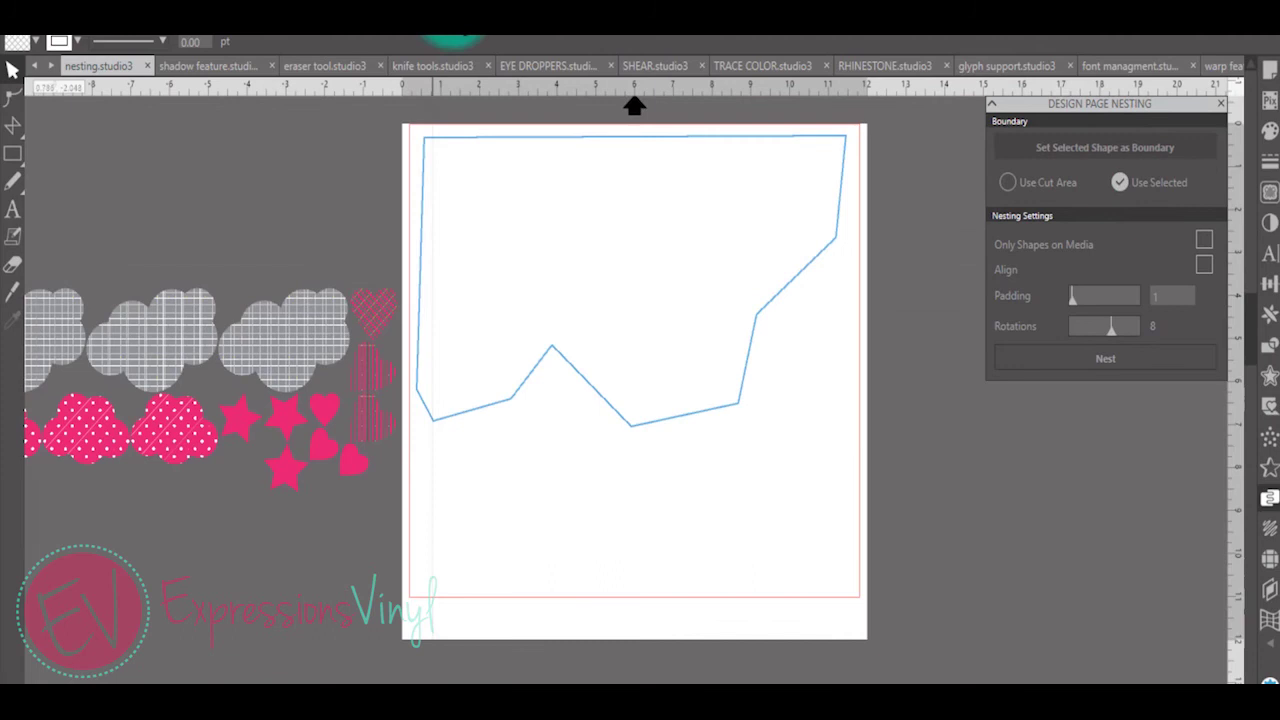
scroll(537, 251, "down", 2)
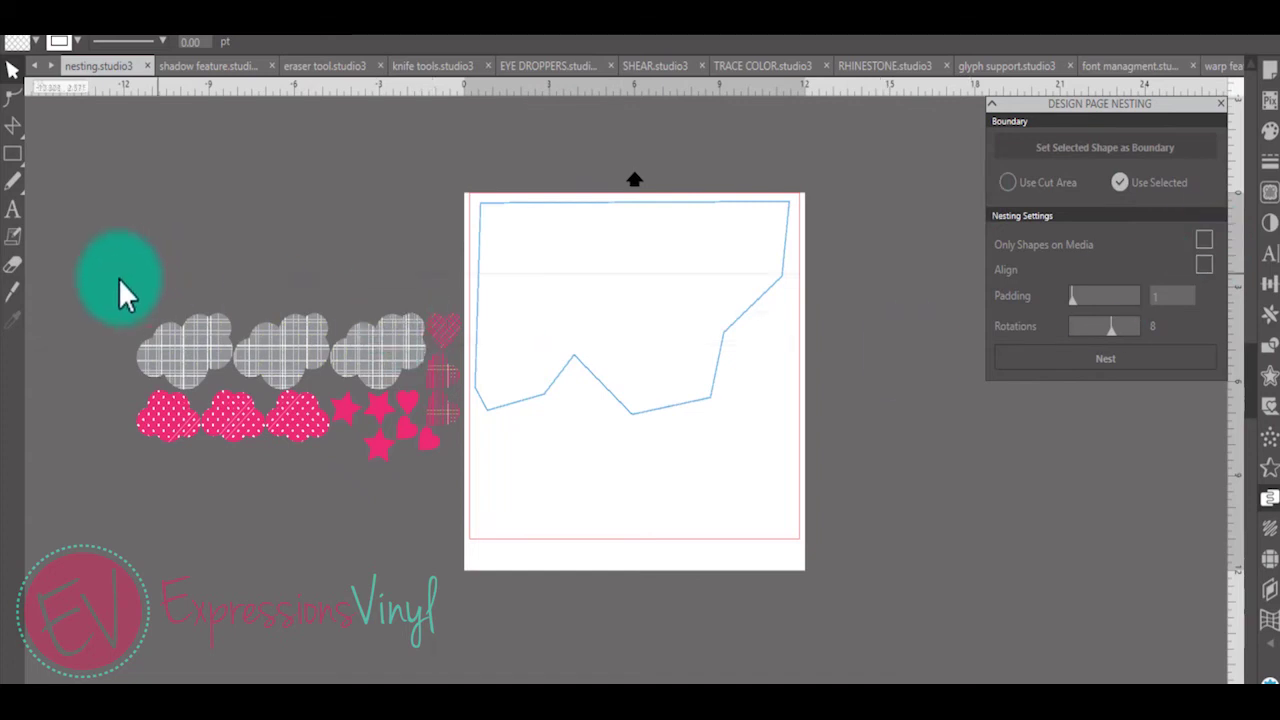
left_click_drag(120, 286, 488, 525)
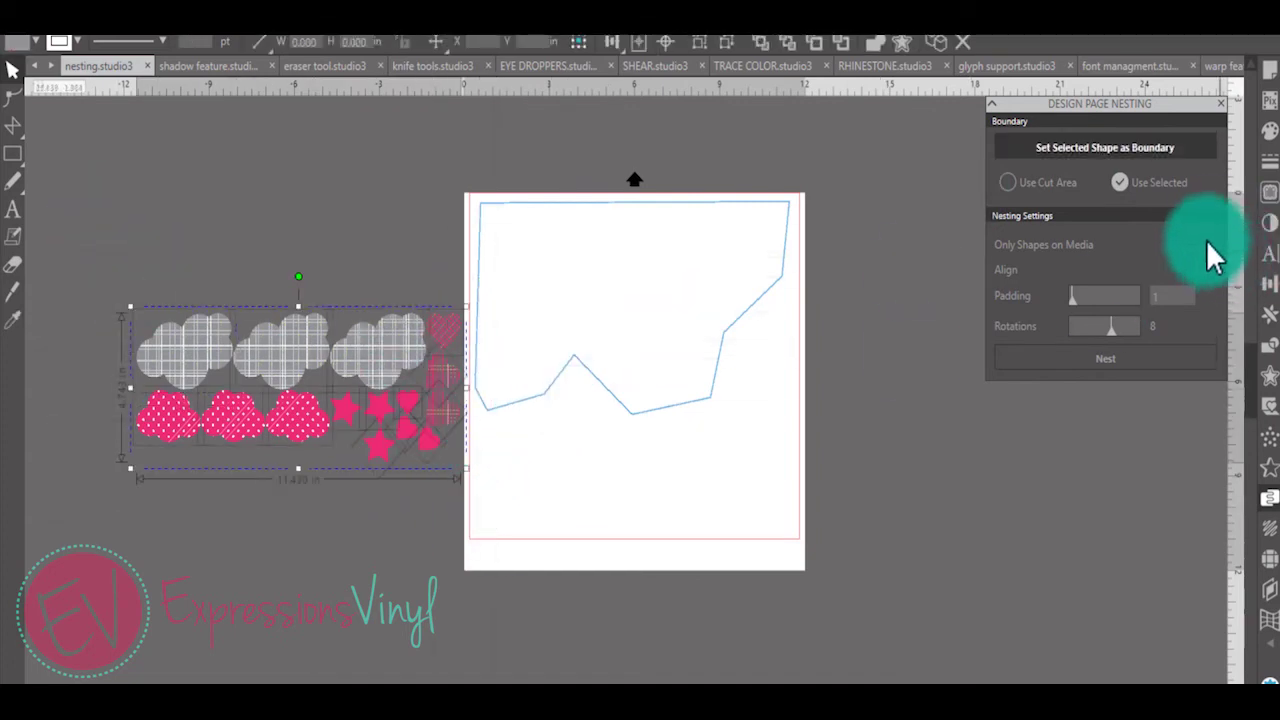
left_click(1105, 357)
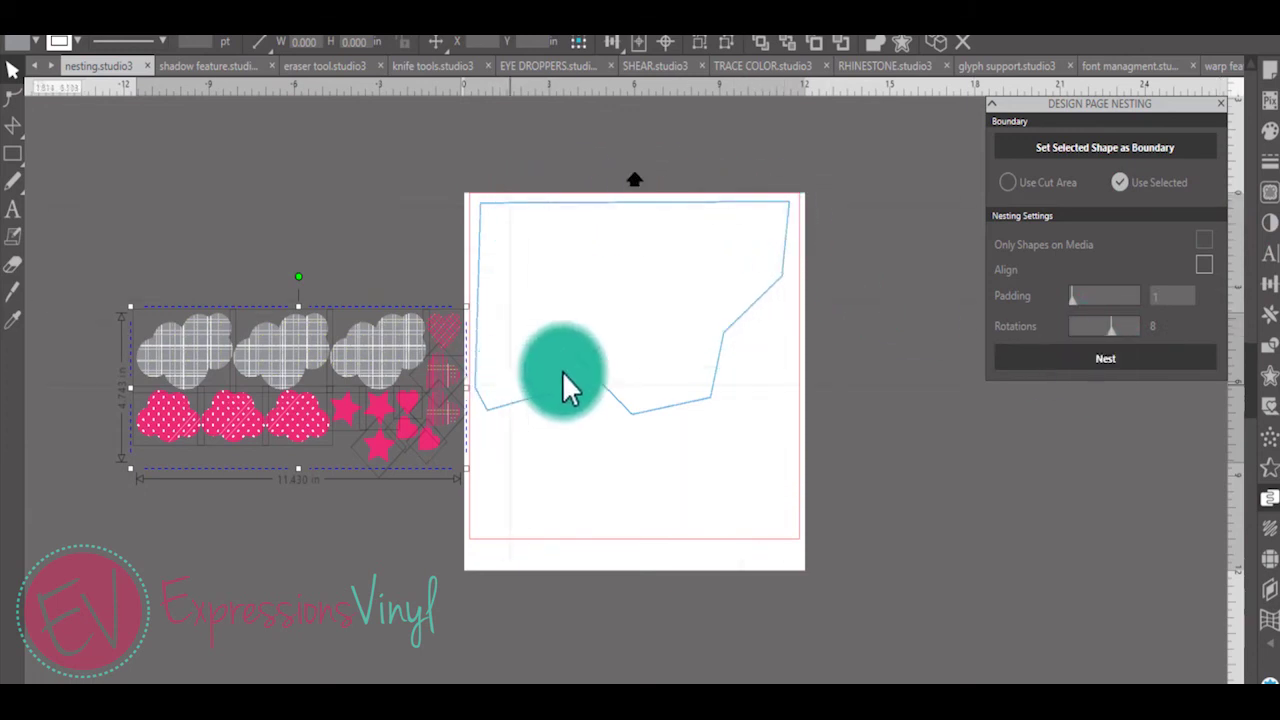
left_click(1063, 357)
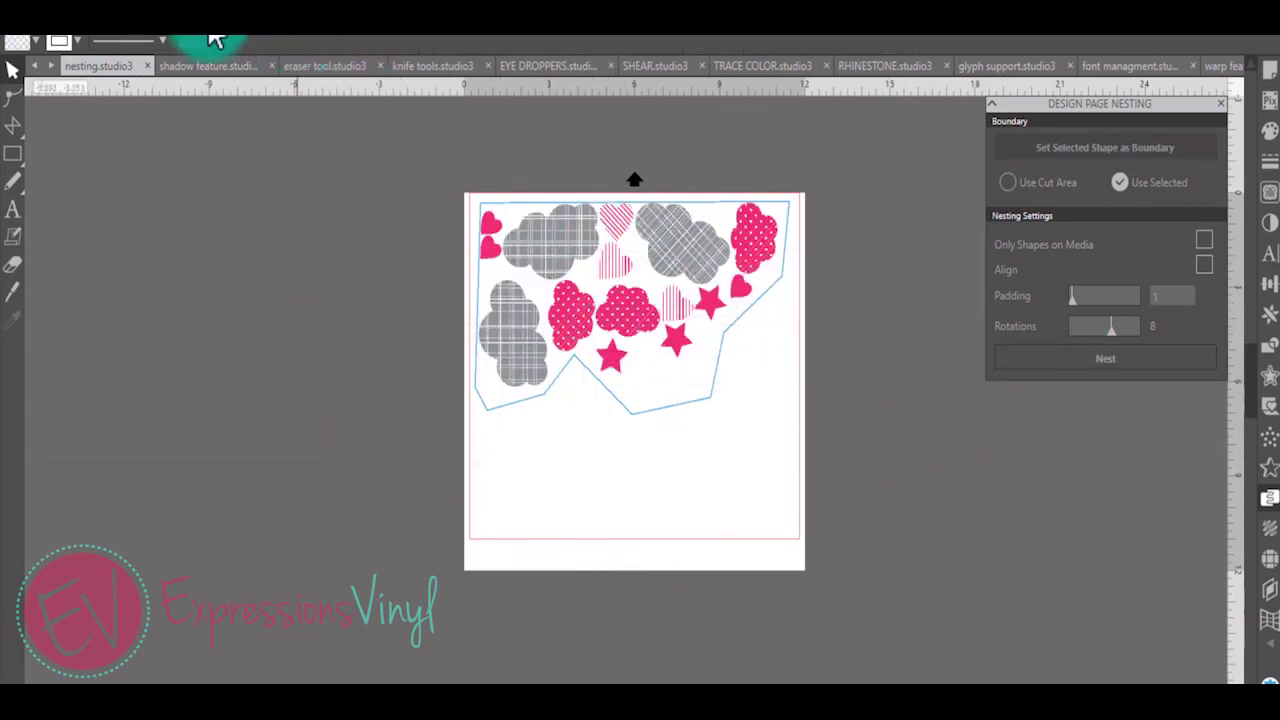
- Undo the nest, scale the shape group up, and nest it inside the polygon again
key("ctrl+z")
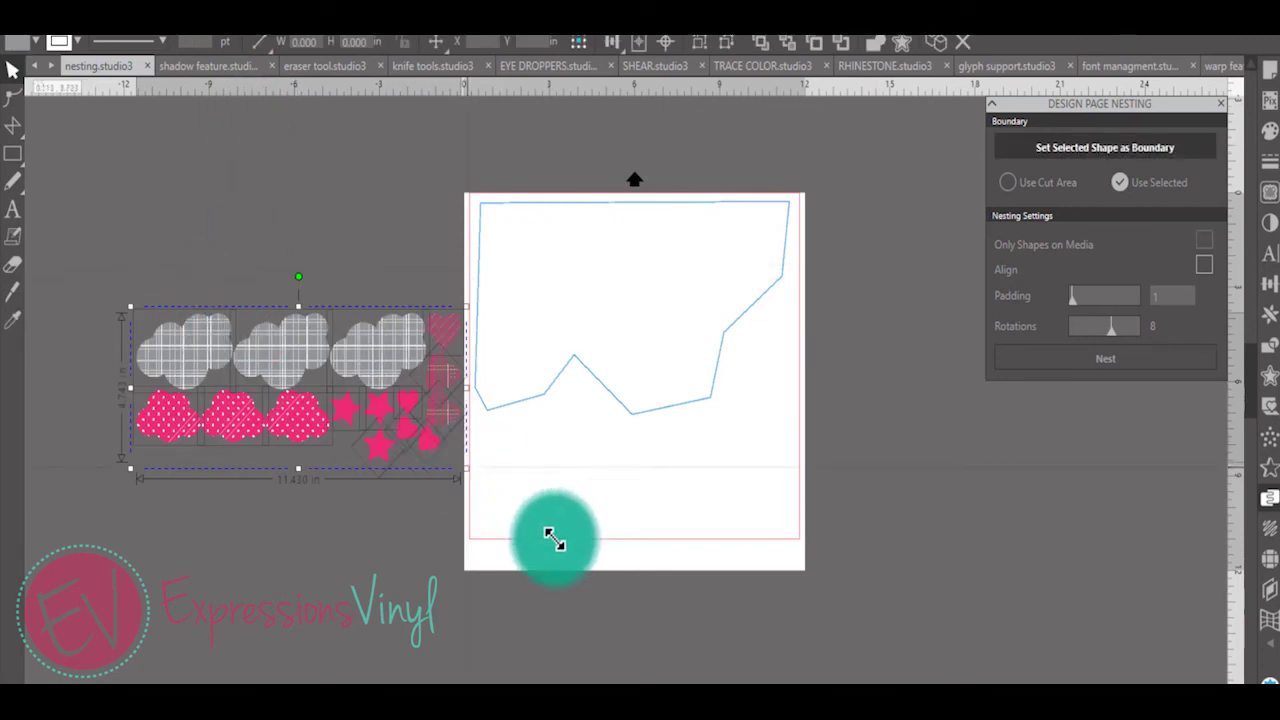
left_click_drag(465, 468, 520, 496)
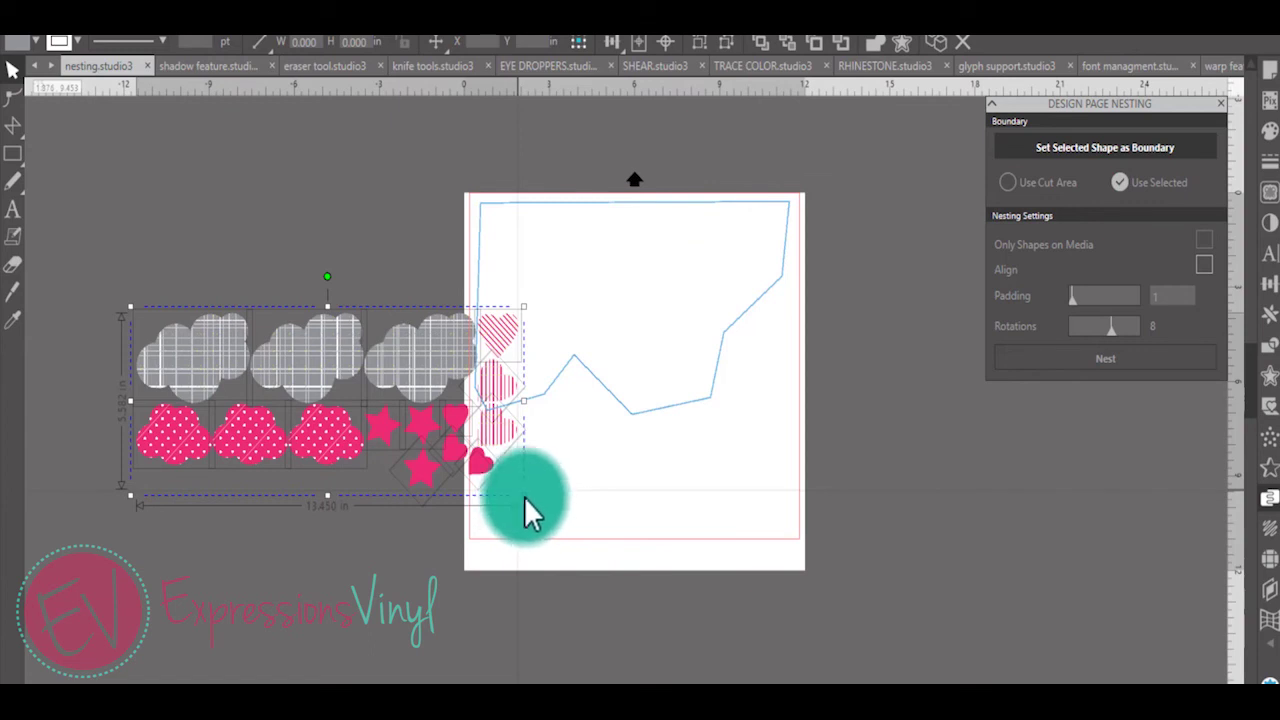
key("ctrl+z")
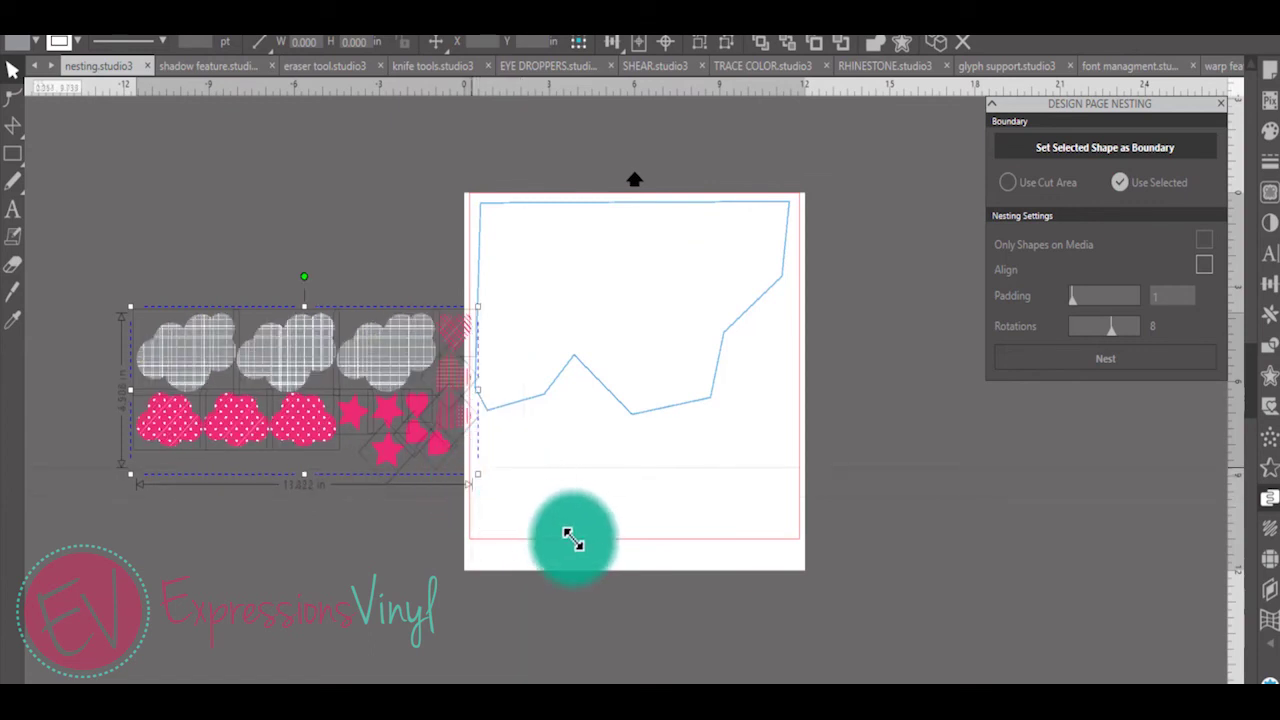
left_click_drag(572, 538, 613, 537)
left_click(1140, 362)
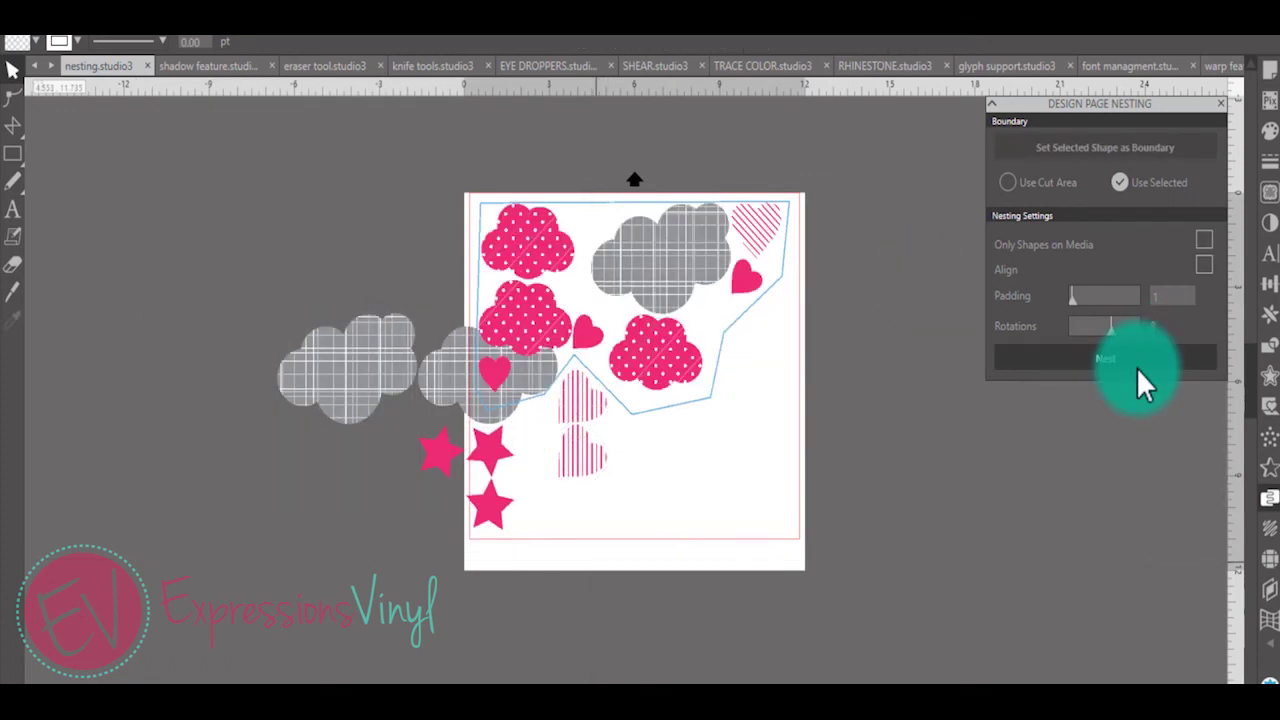
- Gather the leftover grey clouds, stars and hearts together off the page to the left
left_click_drag(451, 400, 258, 420)
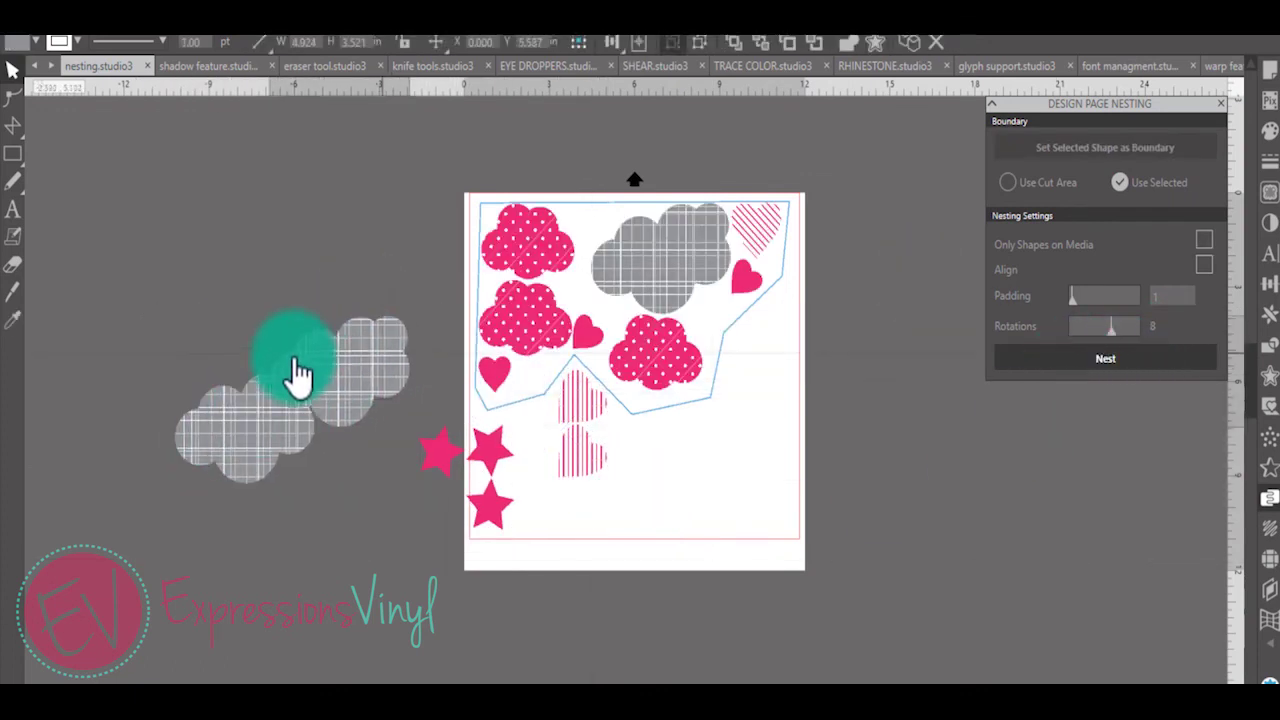
left_click_drag(300, 371, 203, 376)
left_click(500, 495)
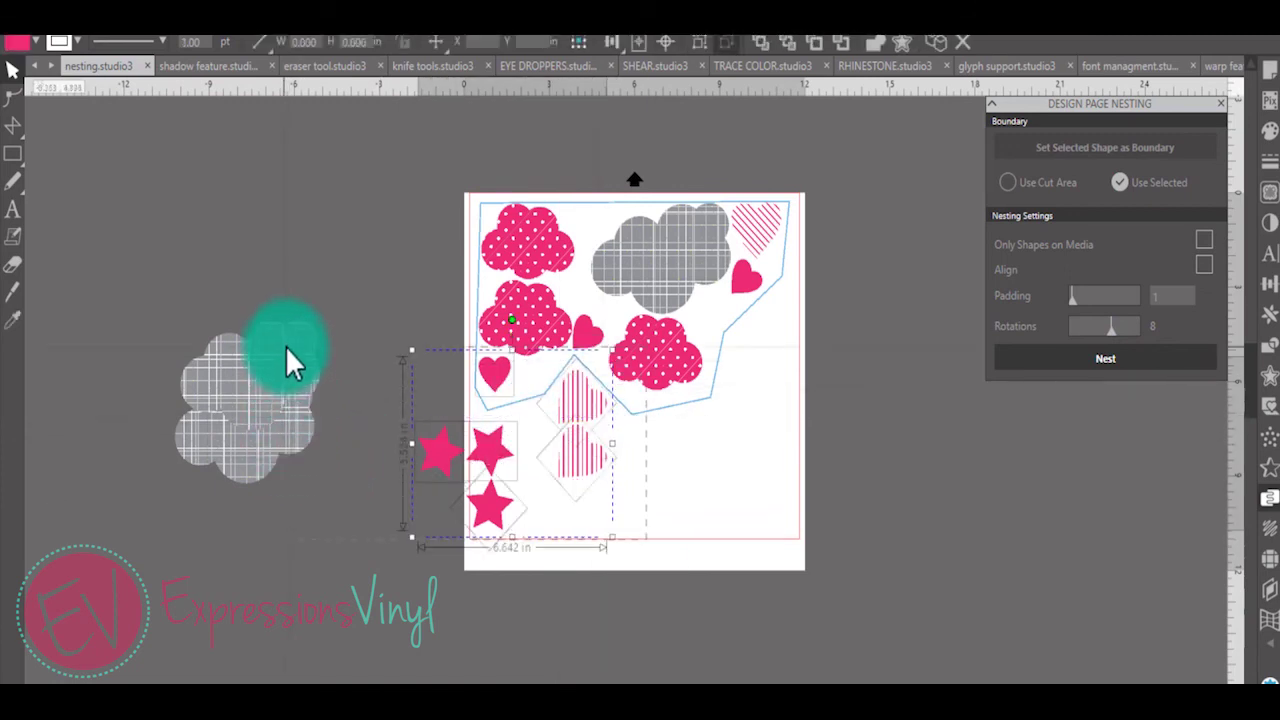
left_click_drag(571, 409, 329, 466)
left_click(422, 385)
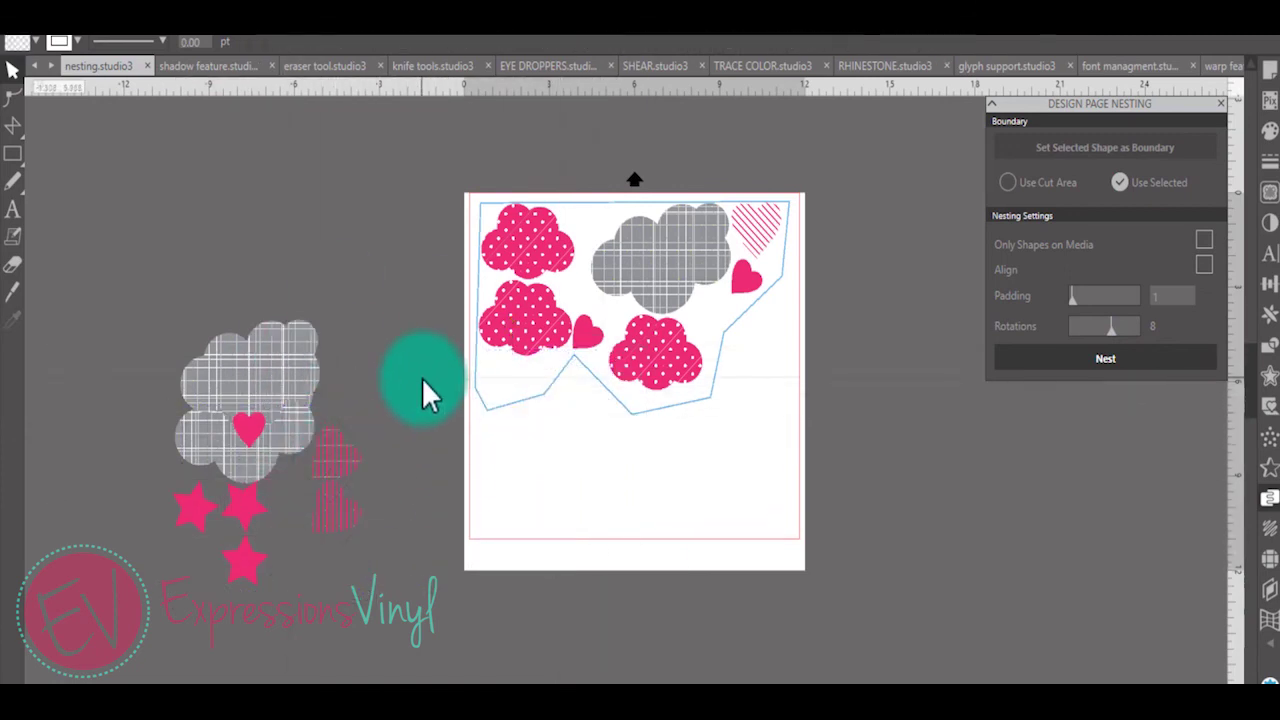